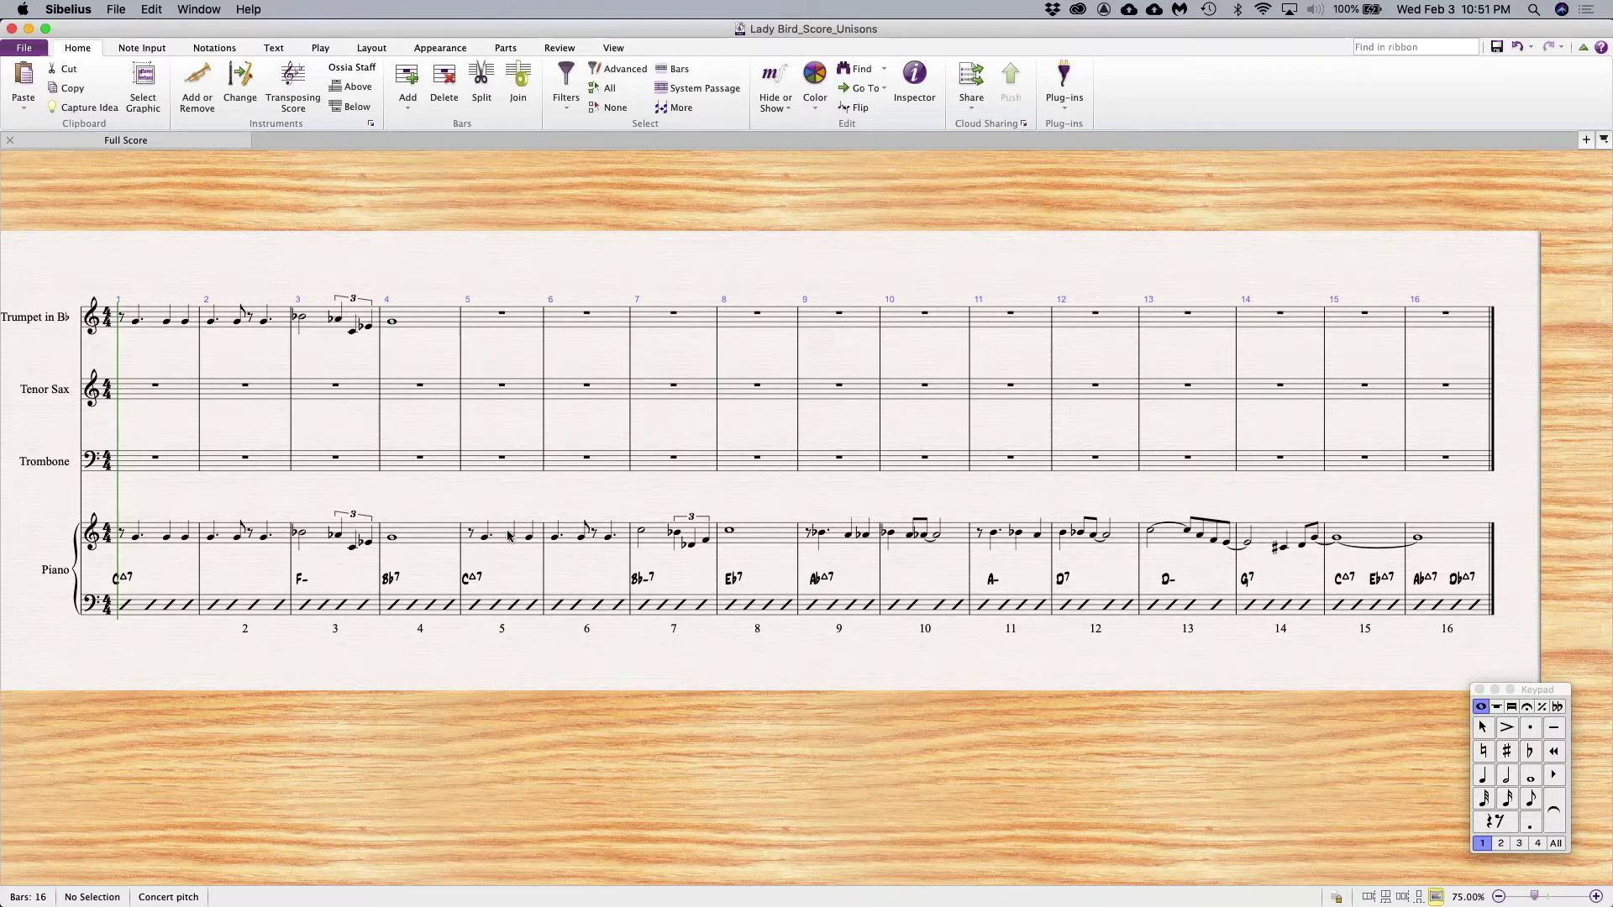
Copy piano bars 5–8 into Tenor Sax and piano bars 9–12 into Trombone
left_click_drag(509, 536, 785, 532)
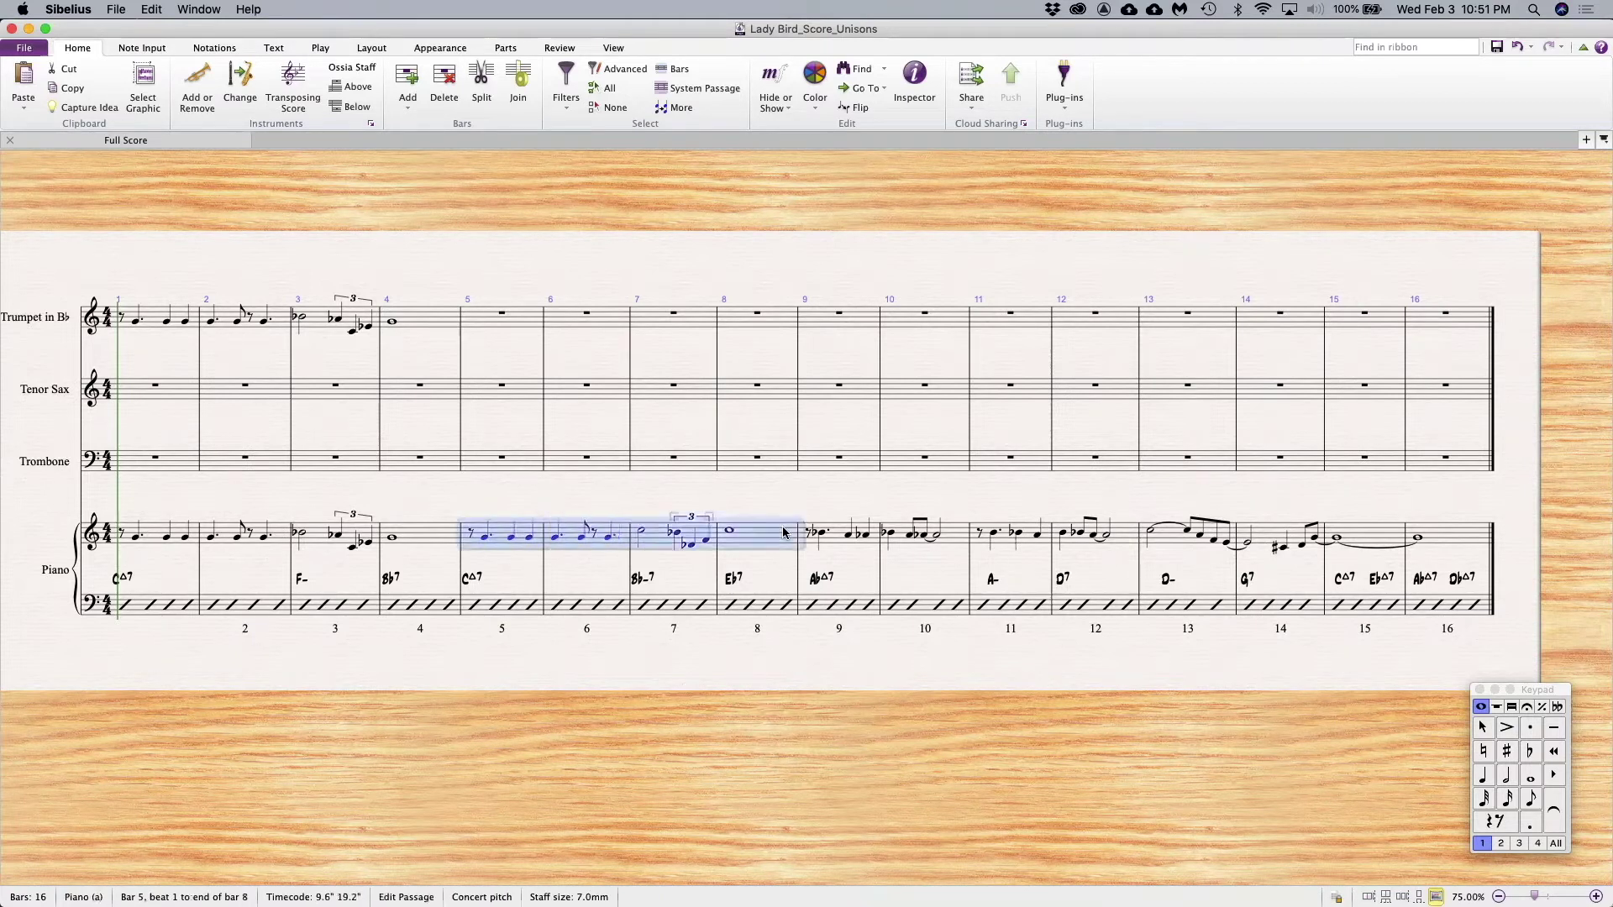
left_click(531, 392, "alt")
left_click(849, 542)
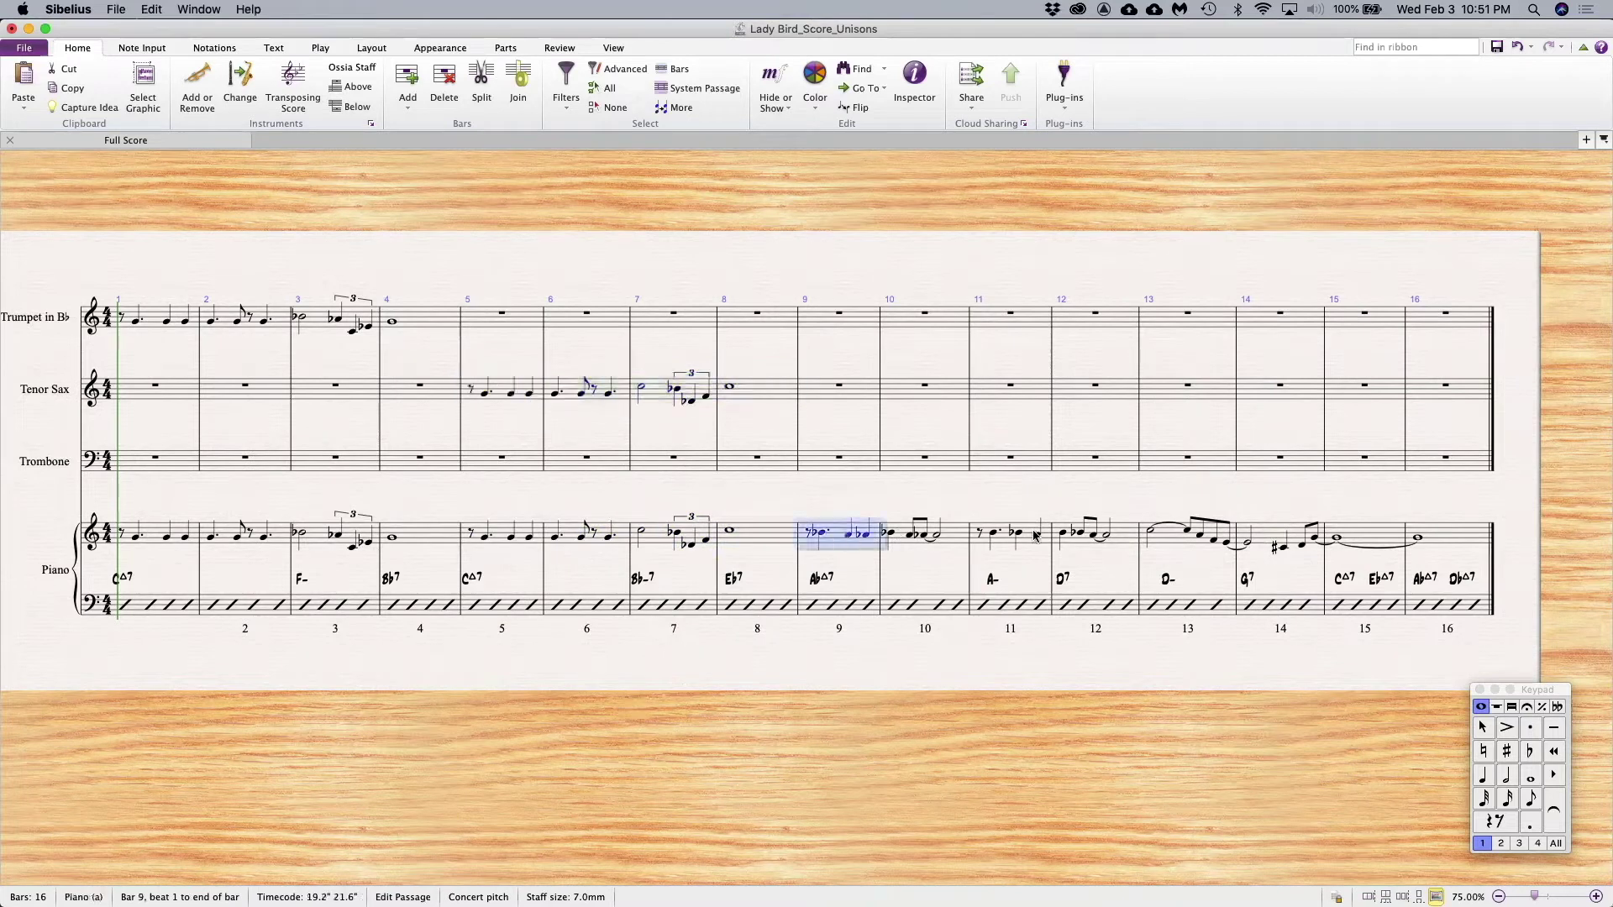
left_click(1115, 542, "shift")
left_click(812, 467, "alt")
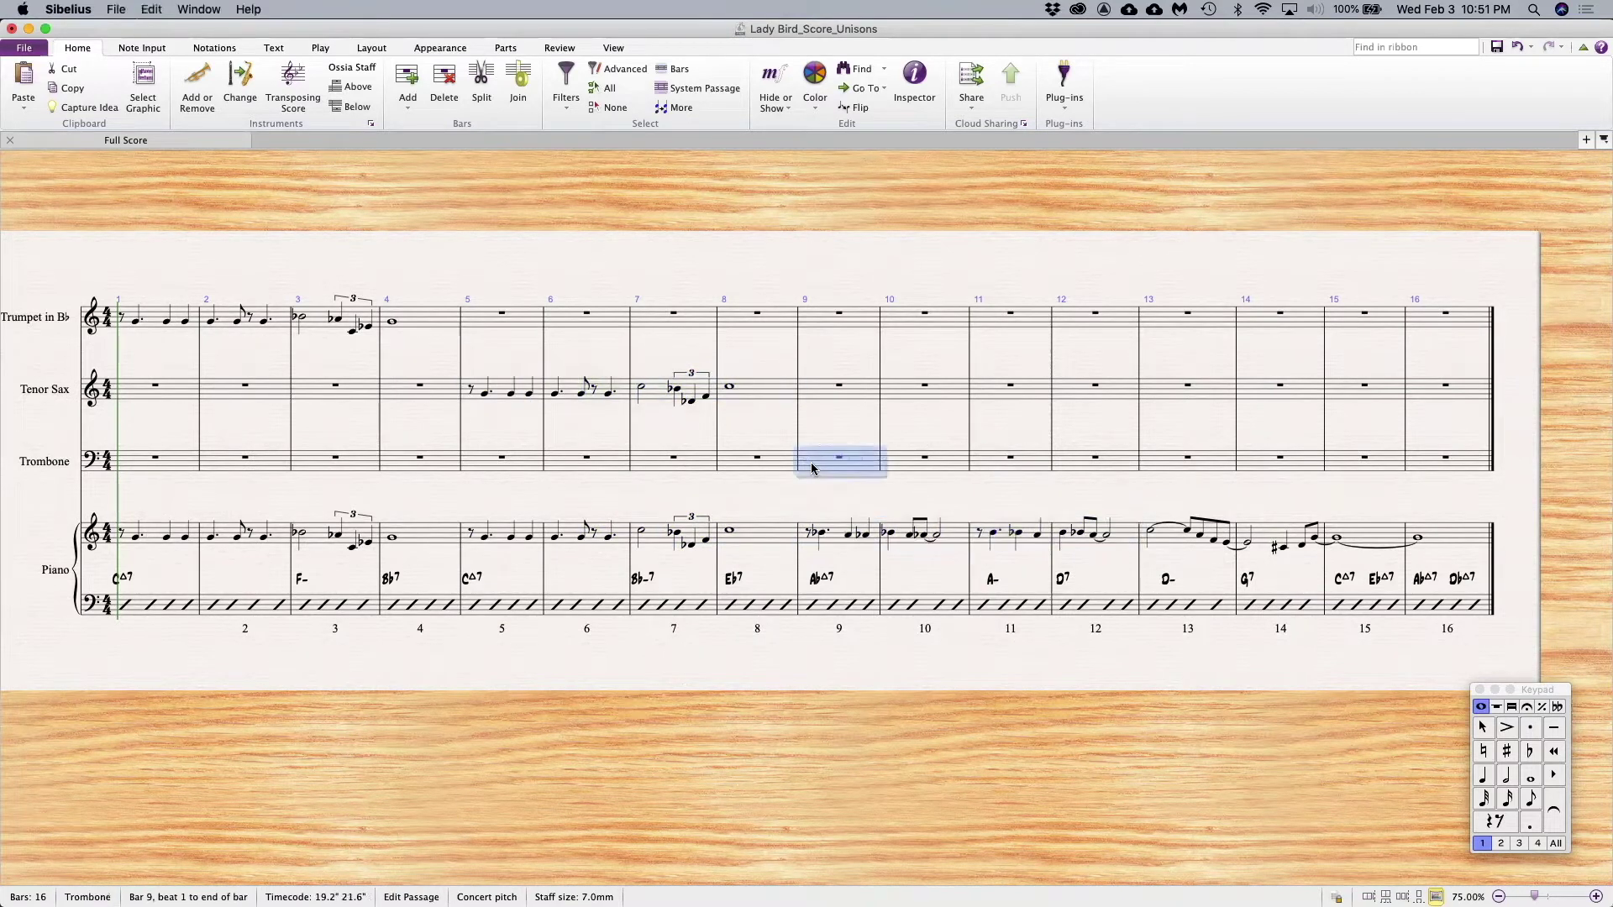
Copy piano bars 13–16 into Trumpet, Tenor Sax and Trombone in unison
key("Escape")
left_click(1174, 541)
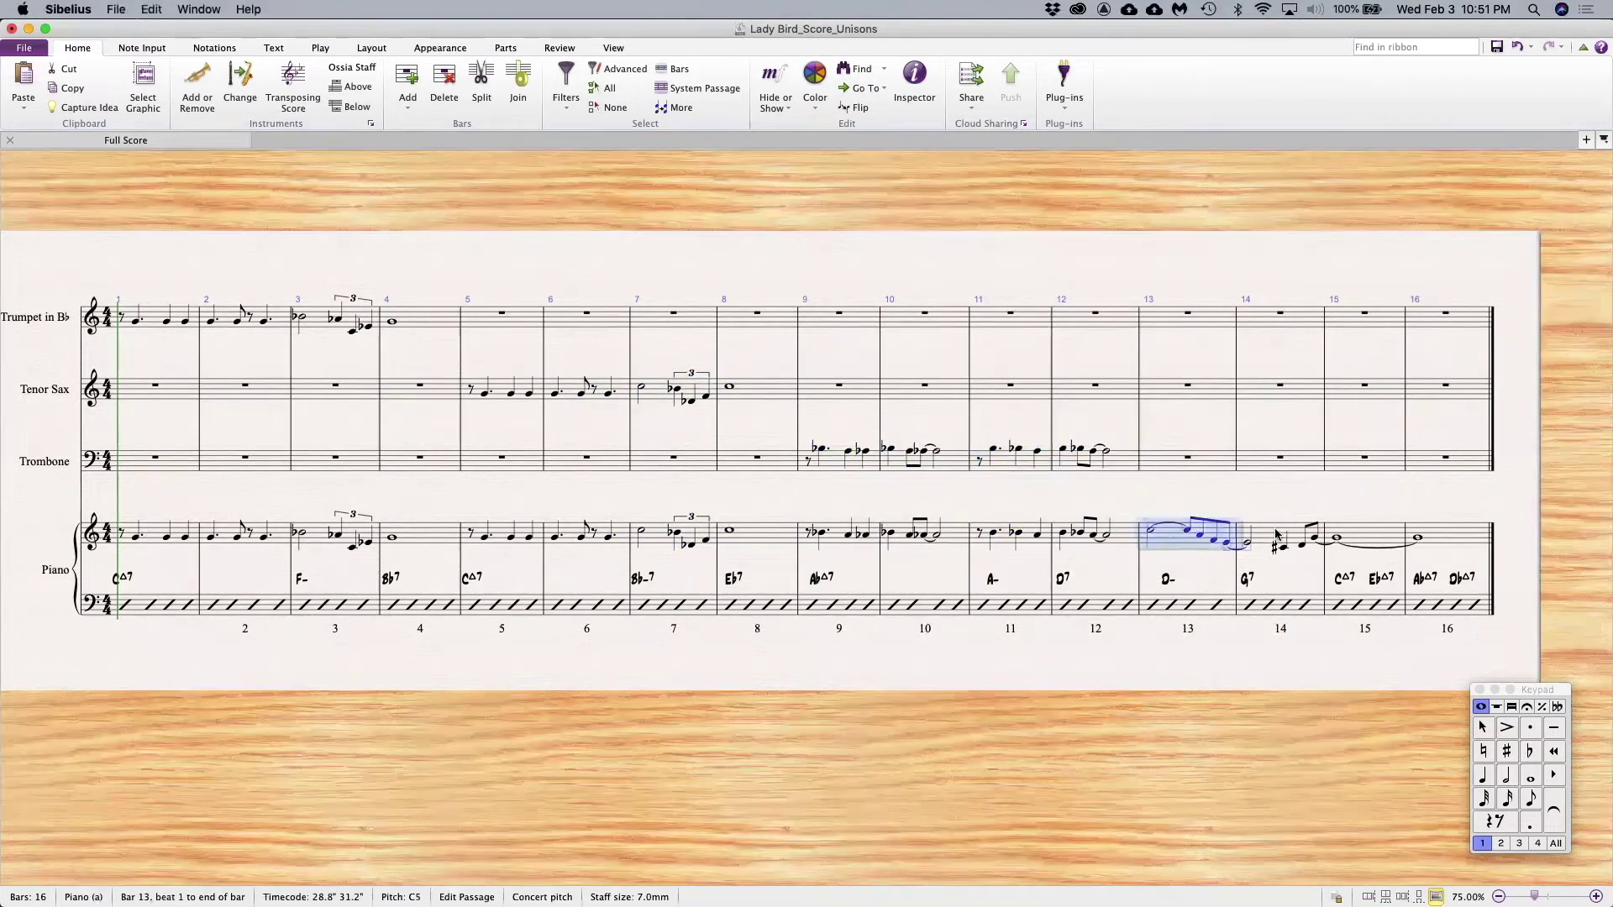
left_click(1437, 539, "shift")
left_click(1159, 324, "alt")
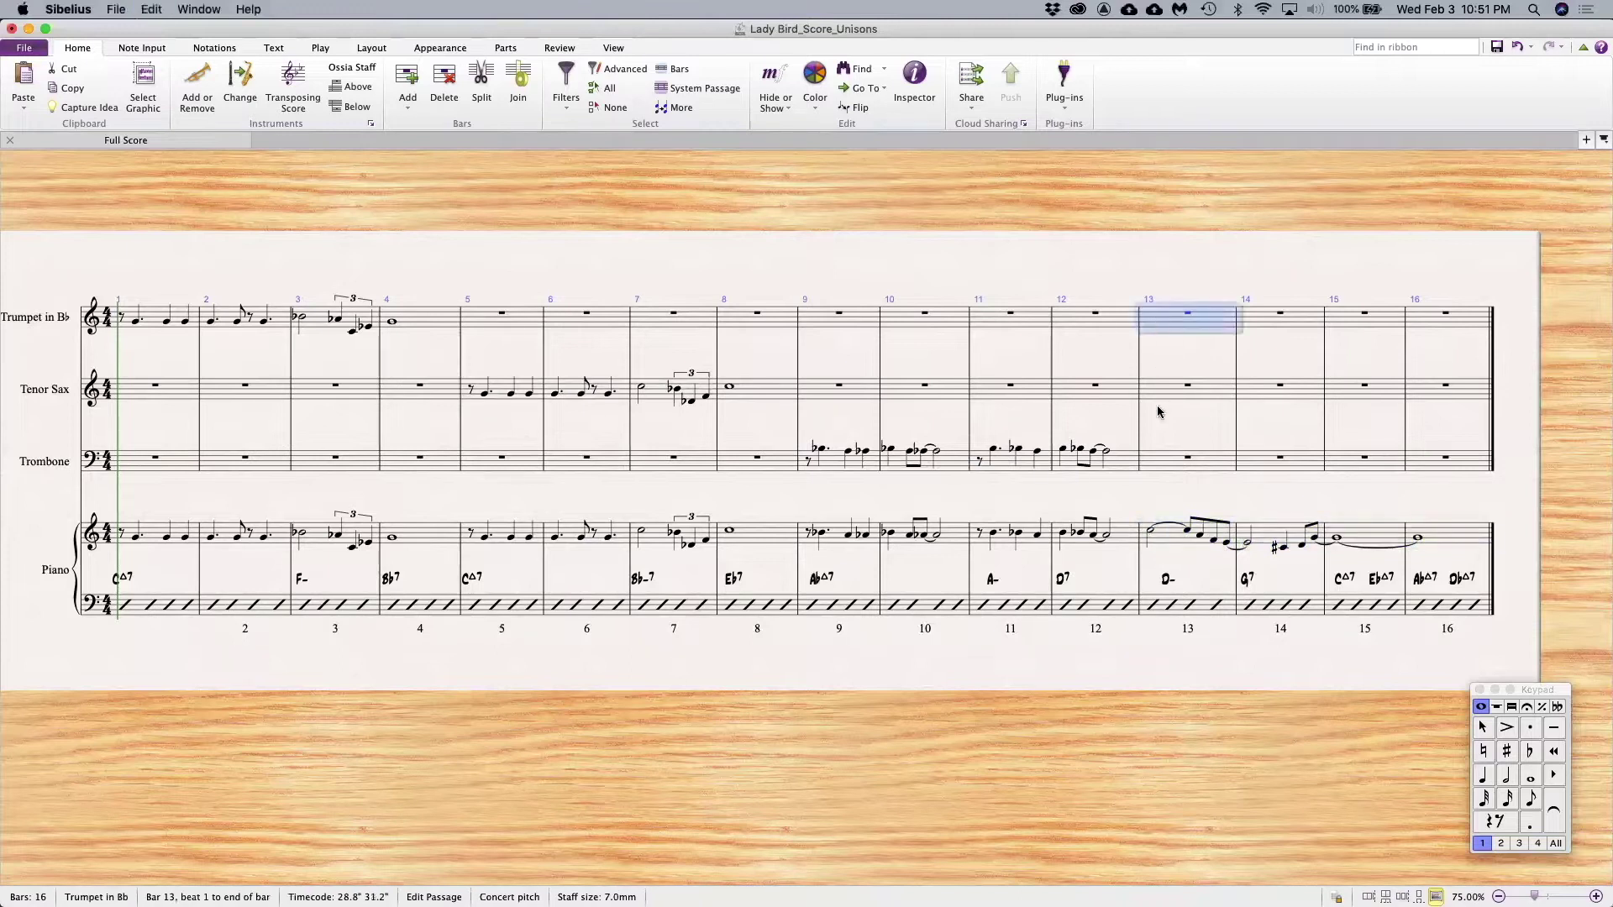
left_click(1159, 395, "alt")
left_click(1168, 465, "alt")
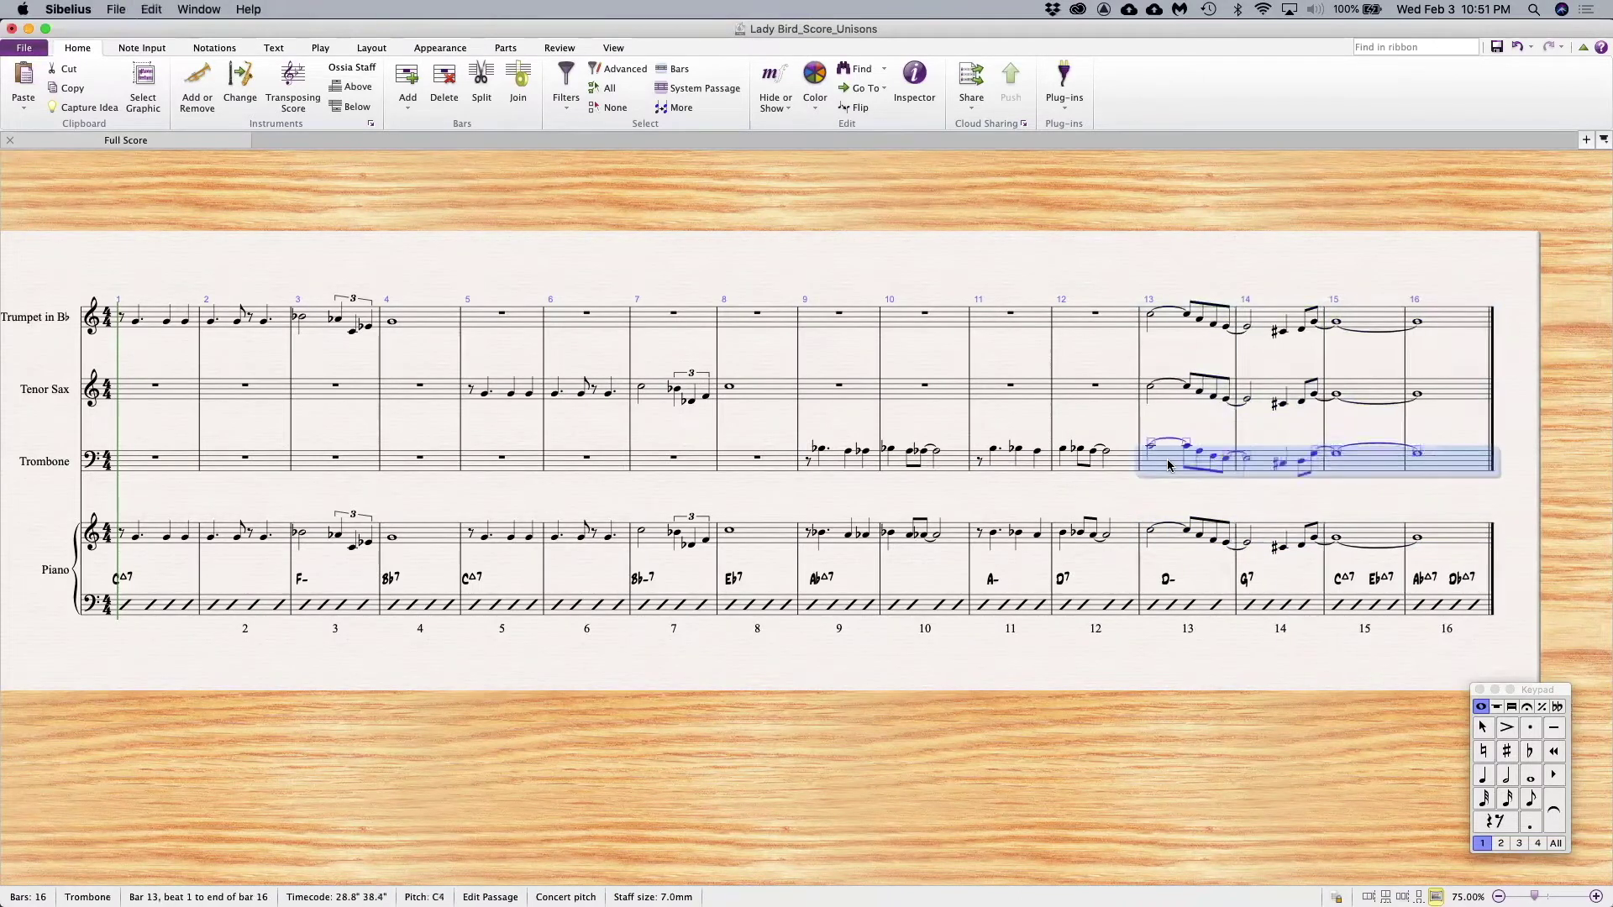
key("Escape")
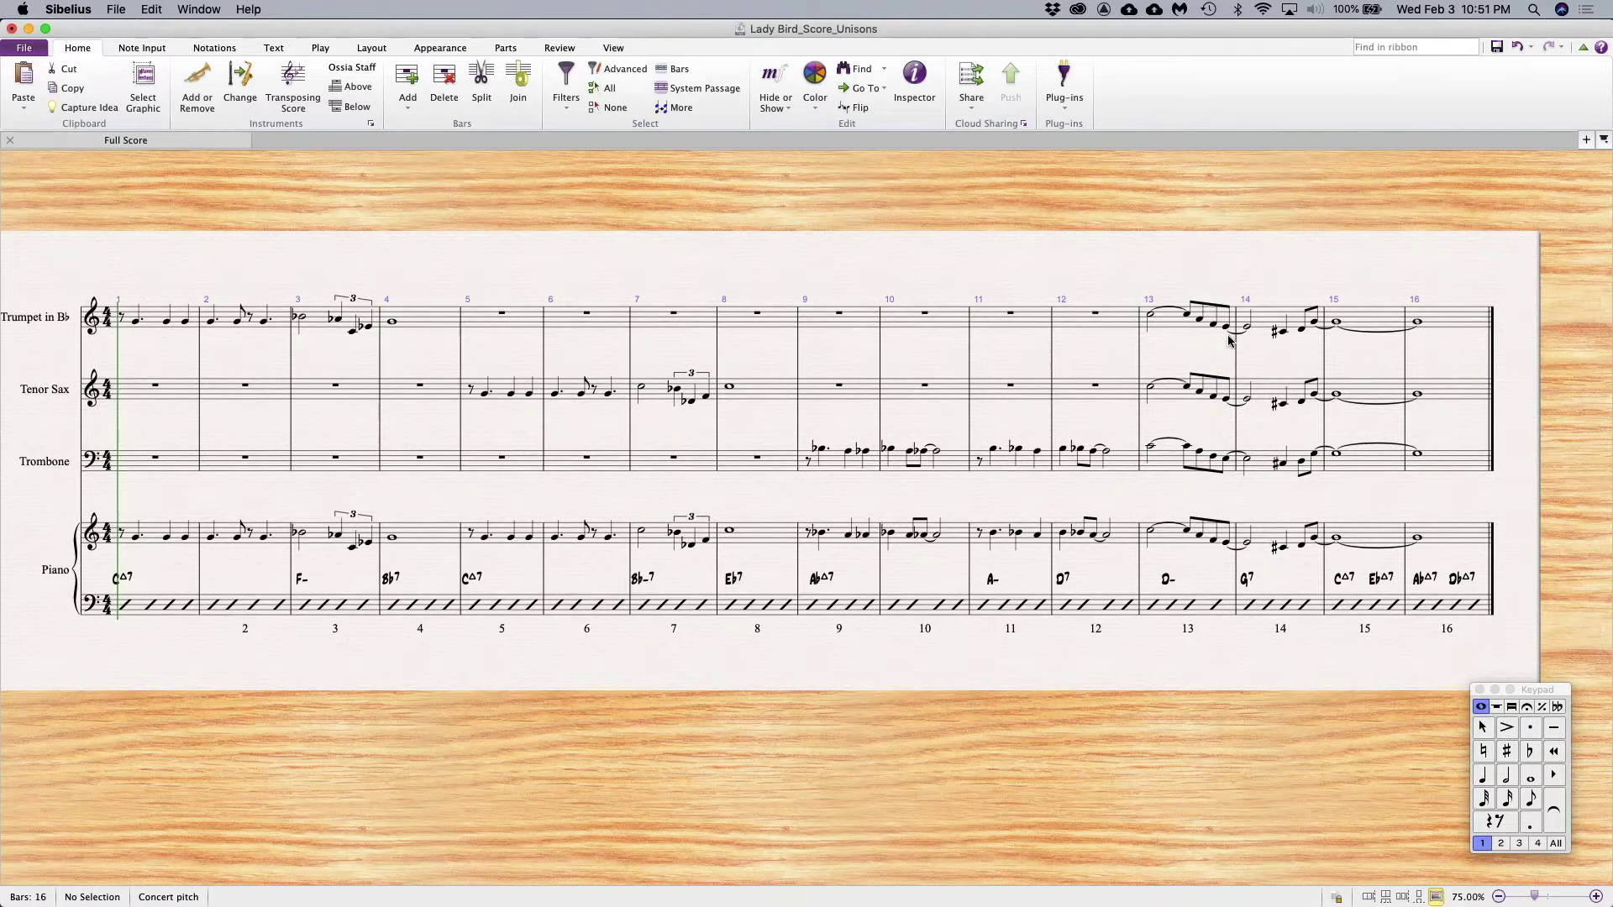
Delete all horn music in bars 5–16
left_click(516, 330)
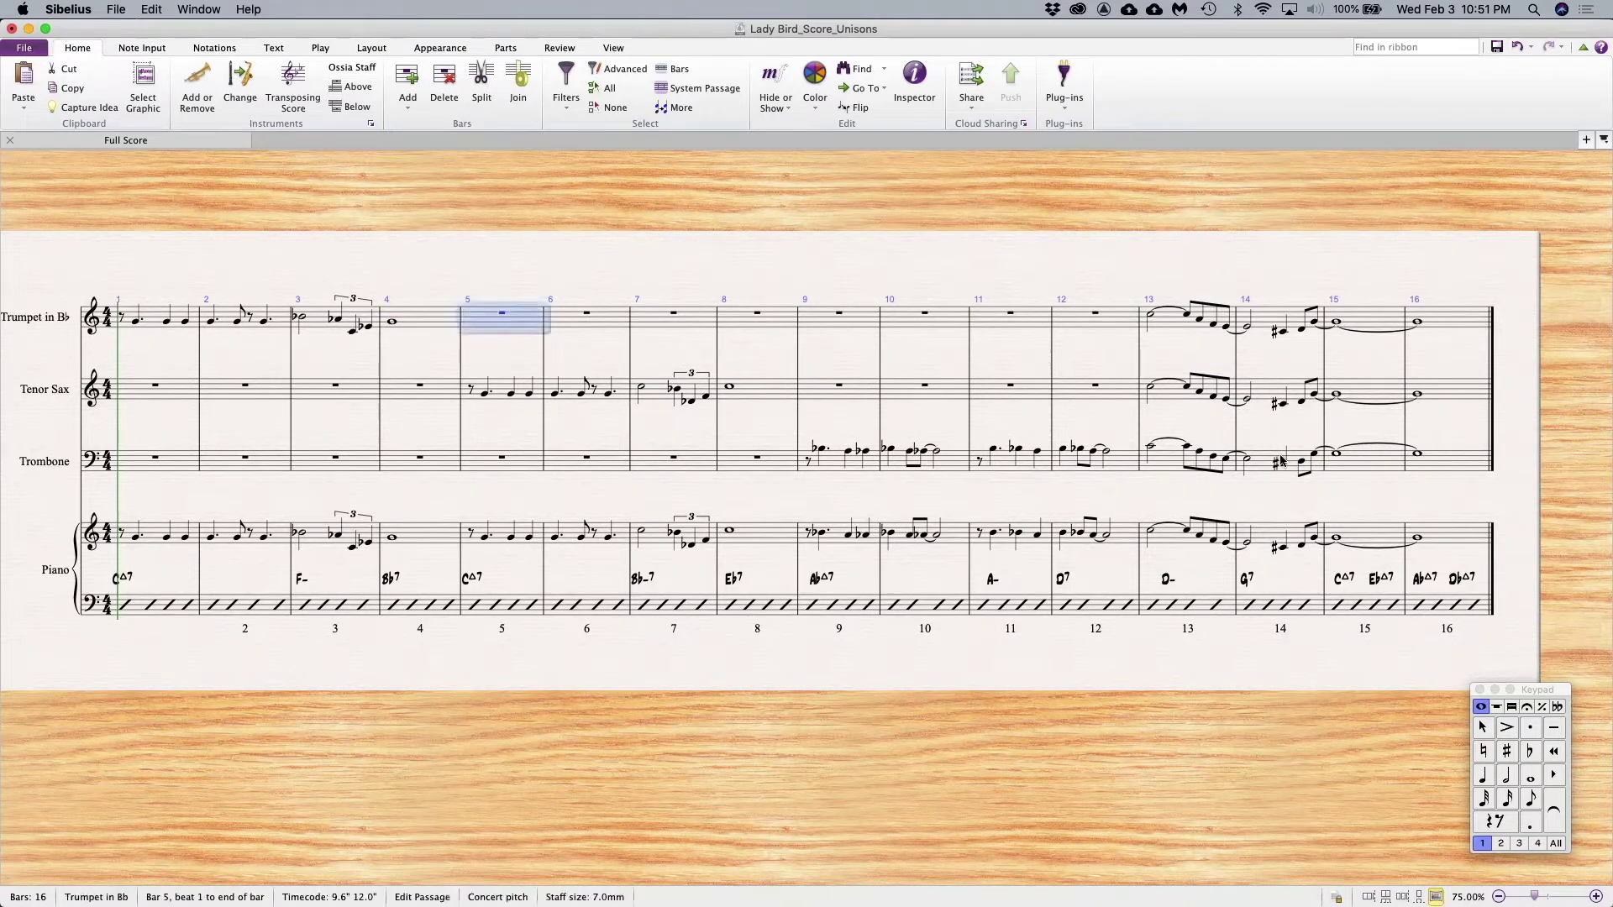
left_click(1448, 460, "shift")
key("Delete")
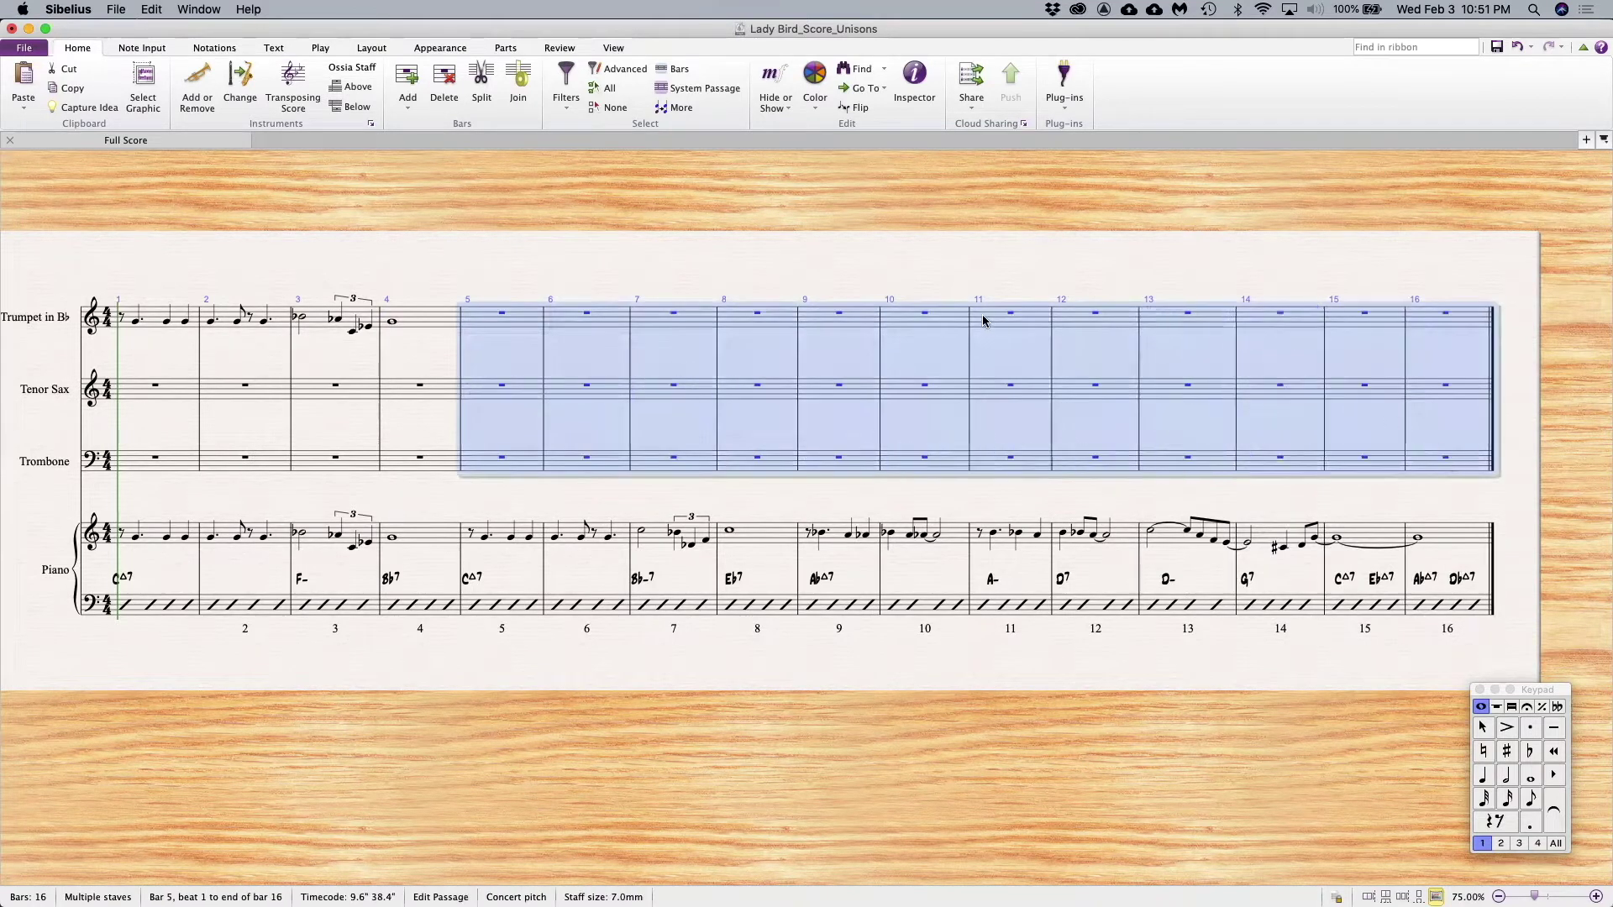
key("Escape")
Copy trumpet bars 1–4 into Tenor Sax bar 1 so the sax doubles the melody
left_click_drag(630, 270, 776, 261)
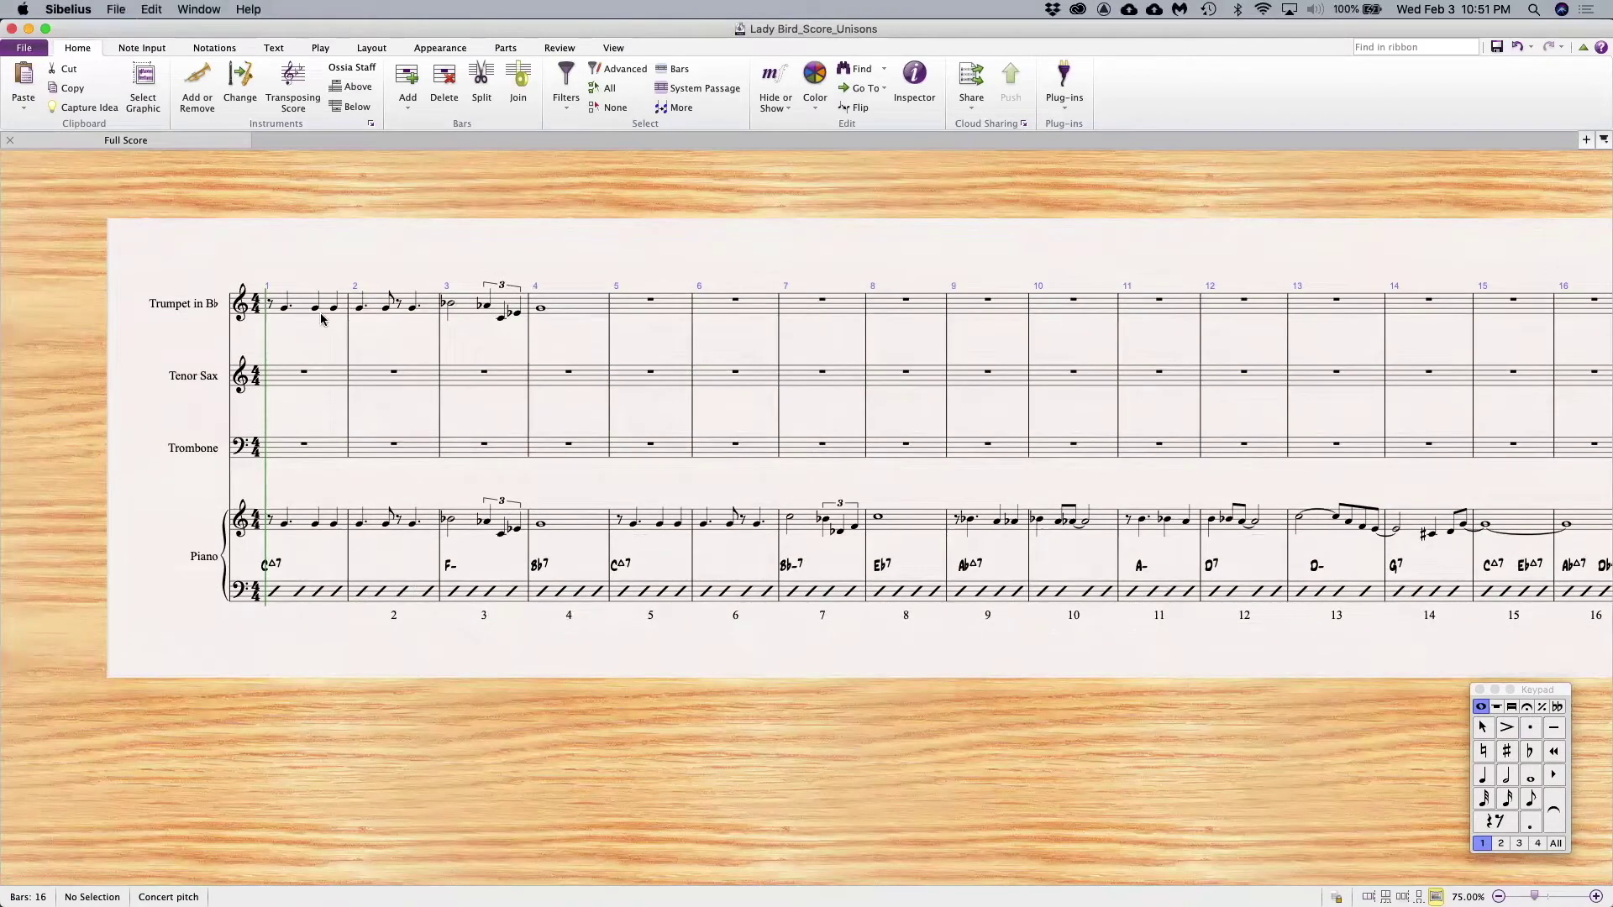
left_click(299, 306)
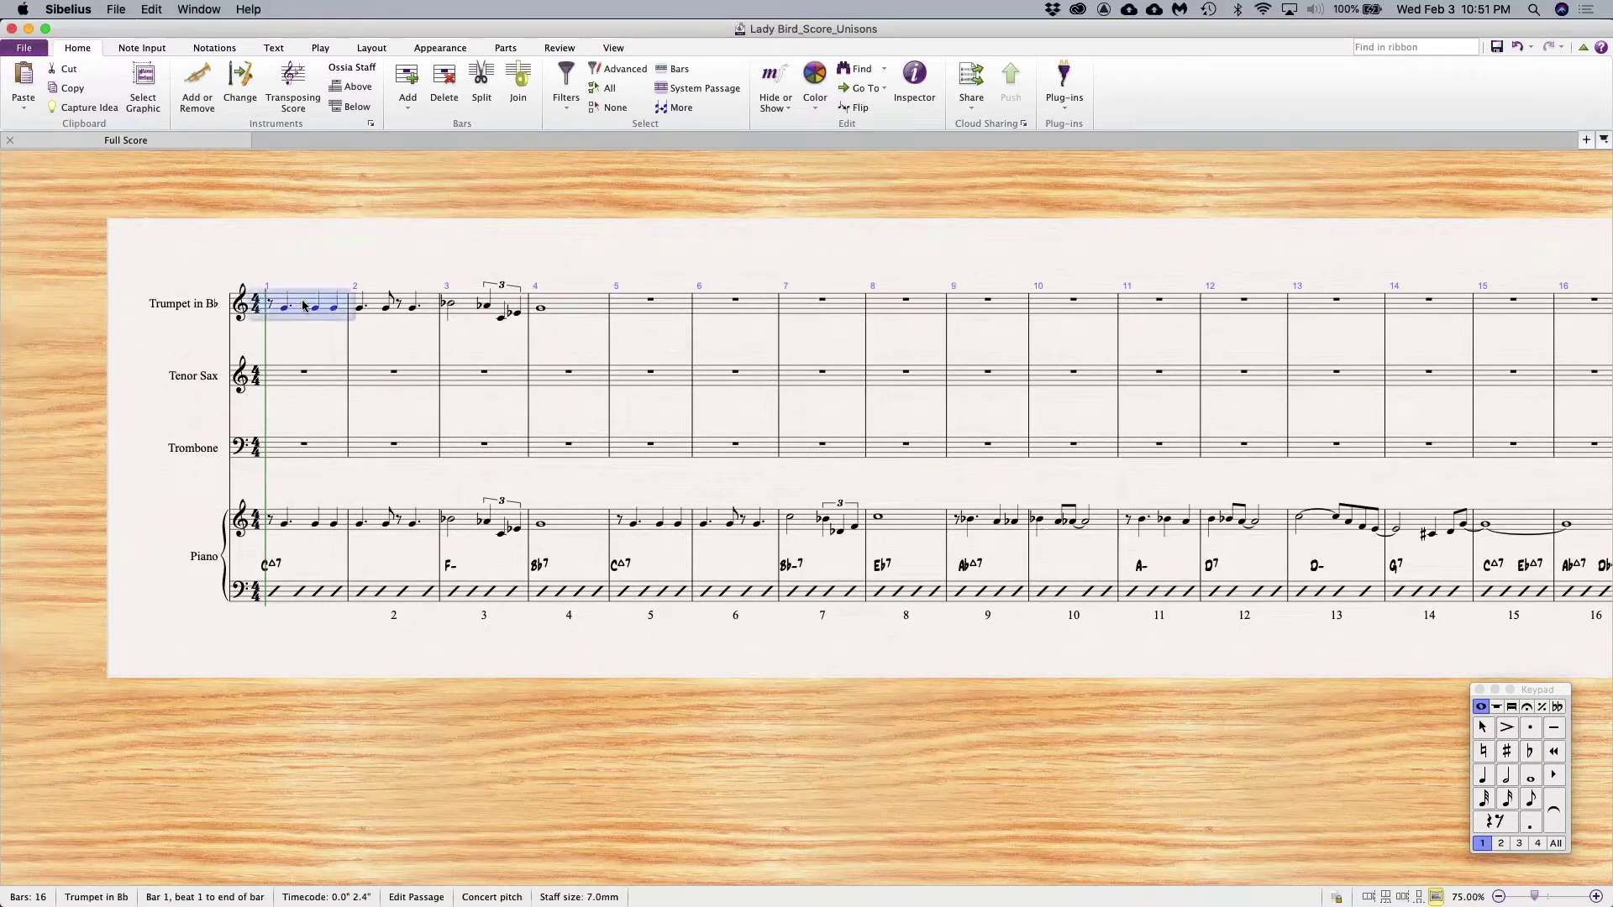
left_click(552, 307, "shift")
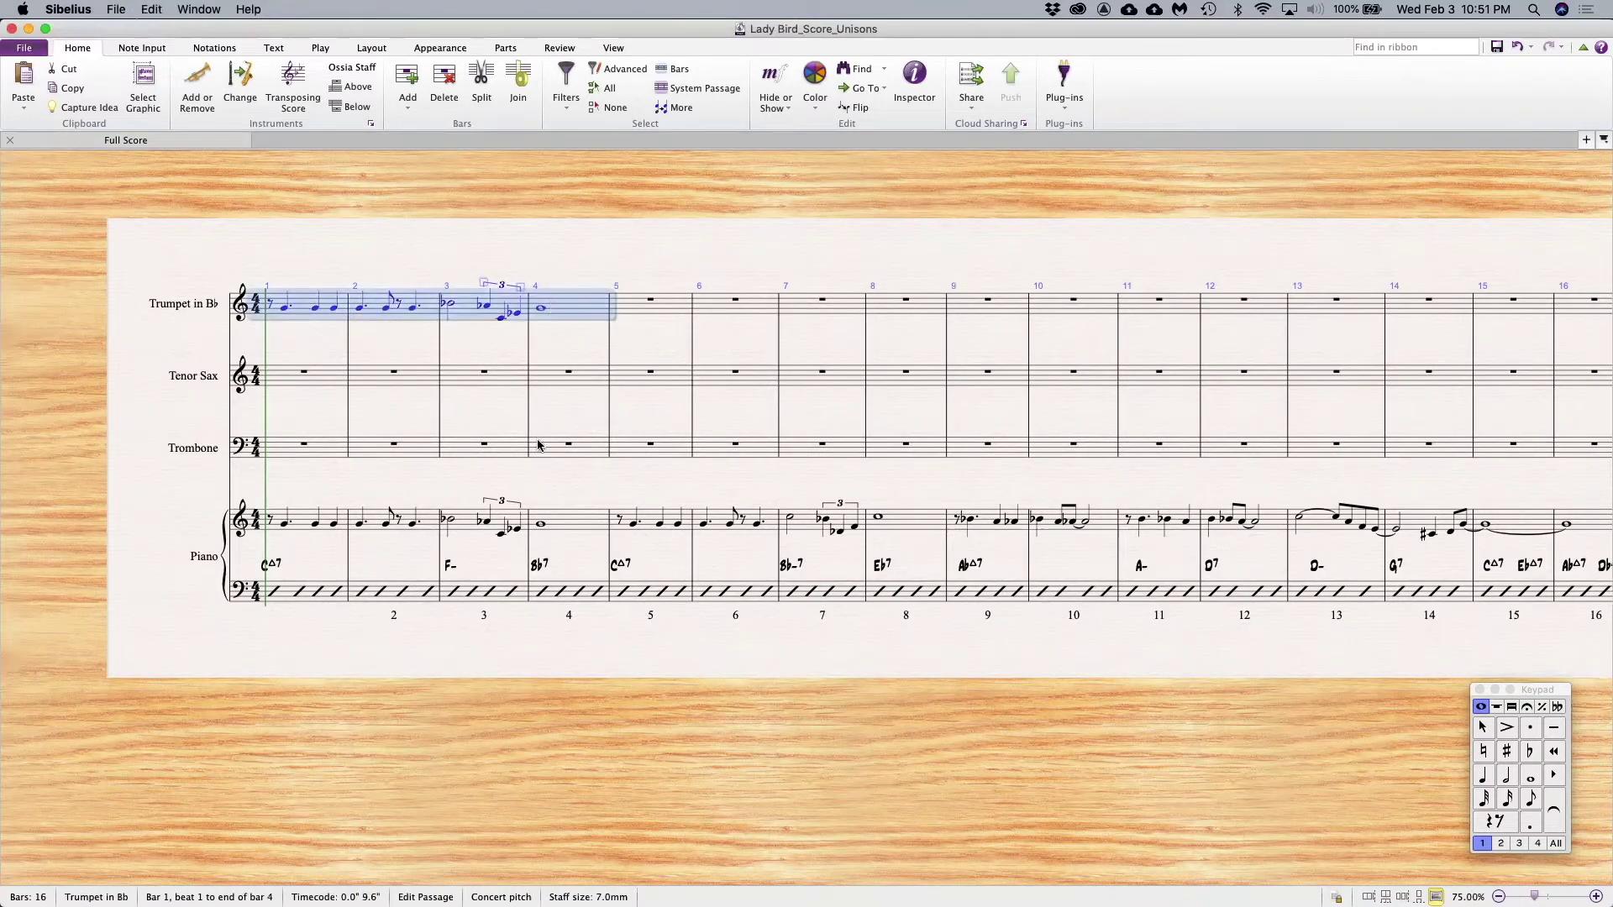
left_click(316, 381, "alt")
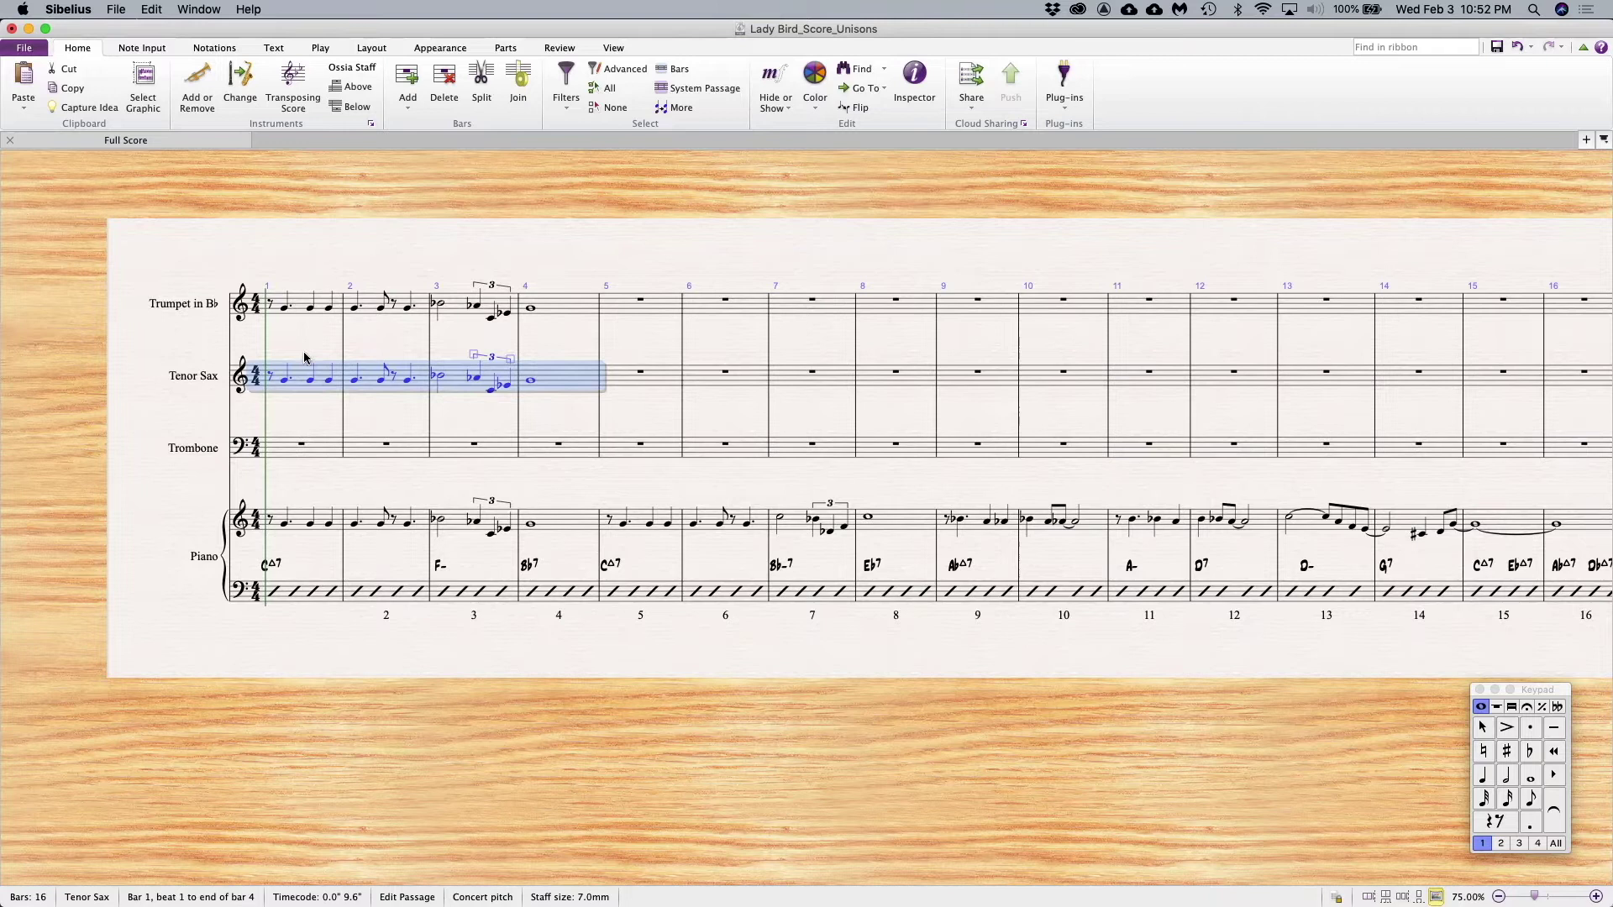
Transpose the Tenor Sax's bars 1–4 down one octave
key("super+Down")
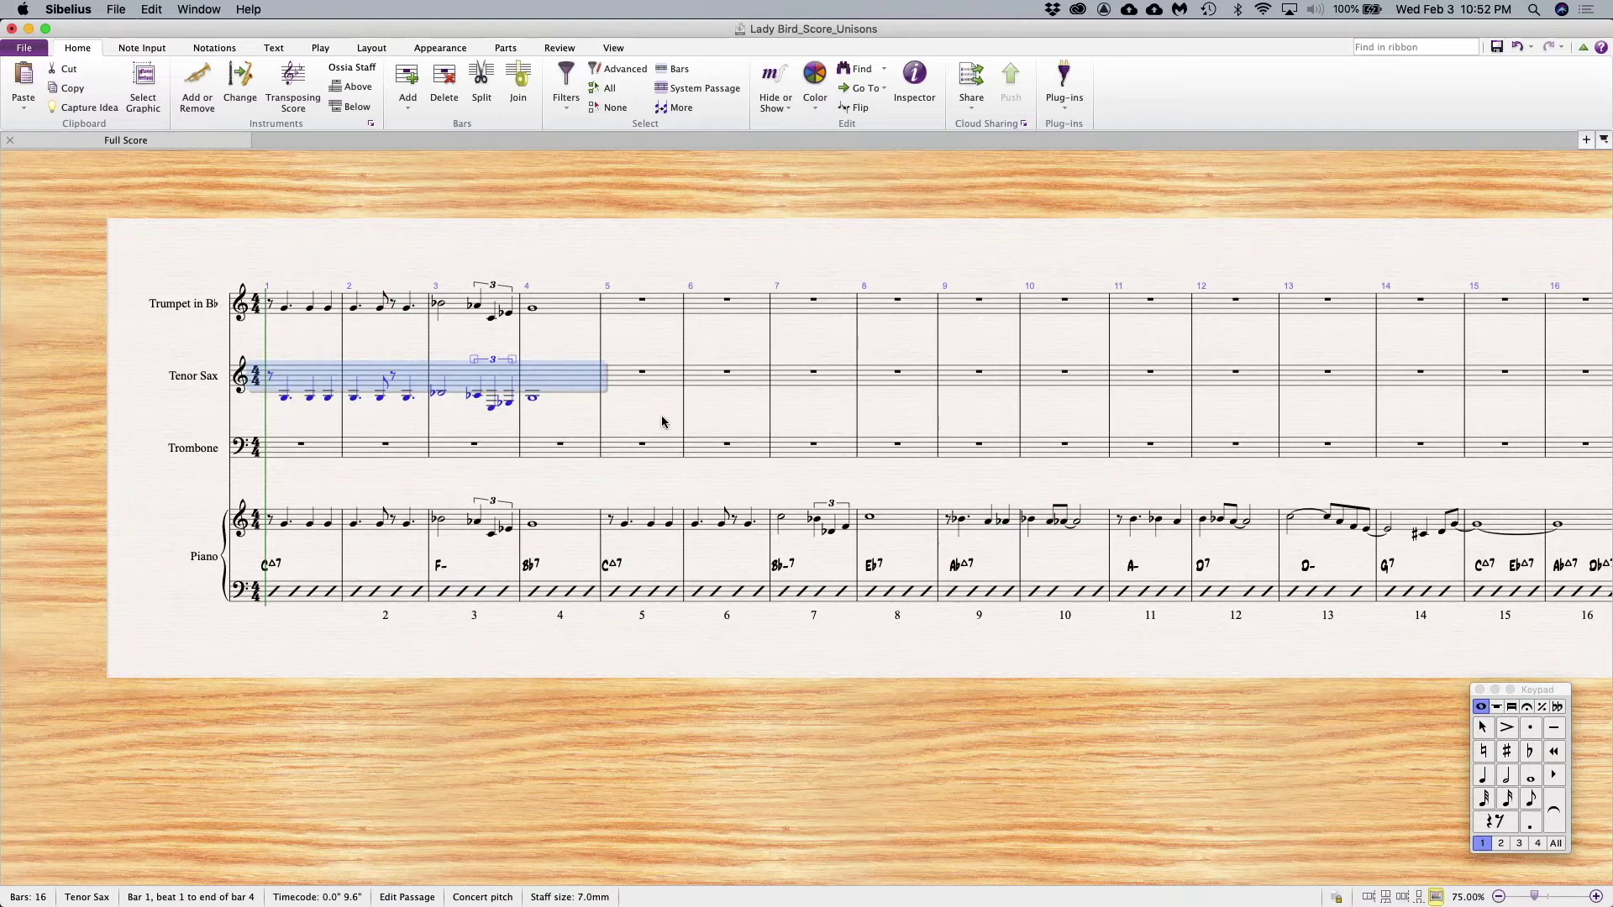
Cut Tenor Sax bars 1–4 and paste them into Trombone starting at bar 1
left_click(295, 359)
left_click(302, 376)
left_click(551, 384, "shift")
key("super+x")
left_click(275, 456)
key("super+v")
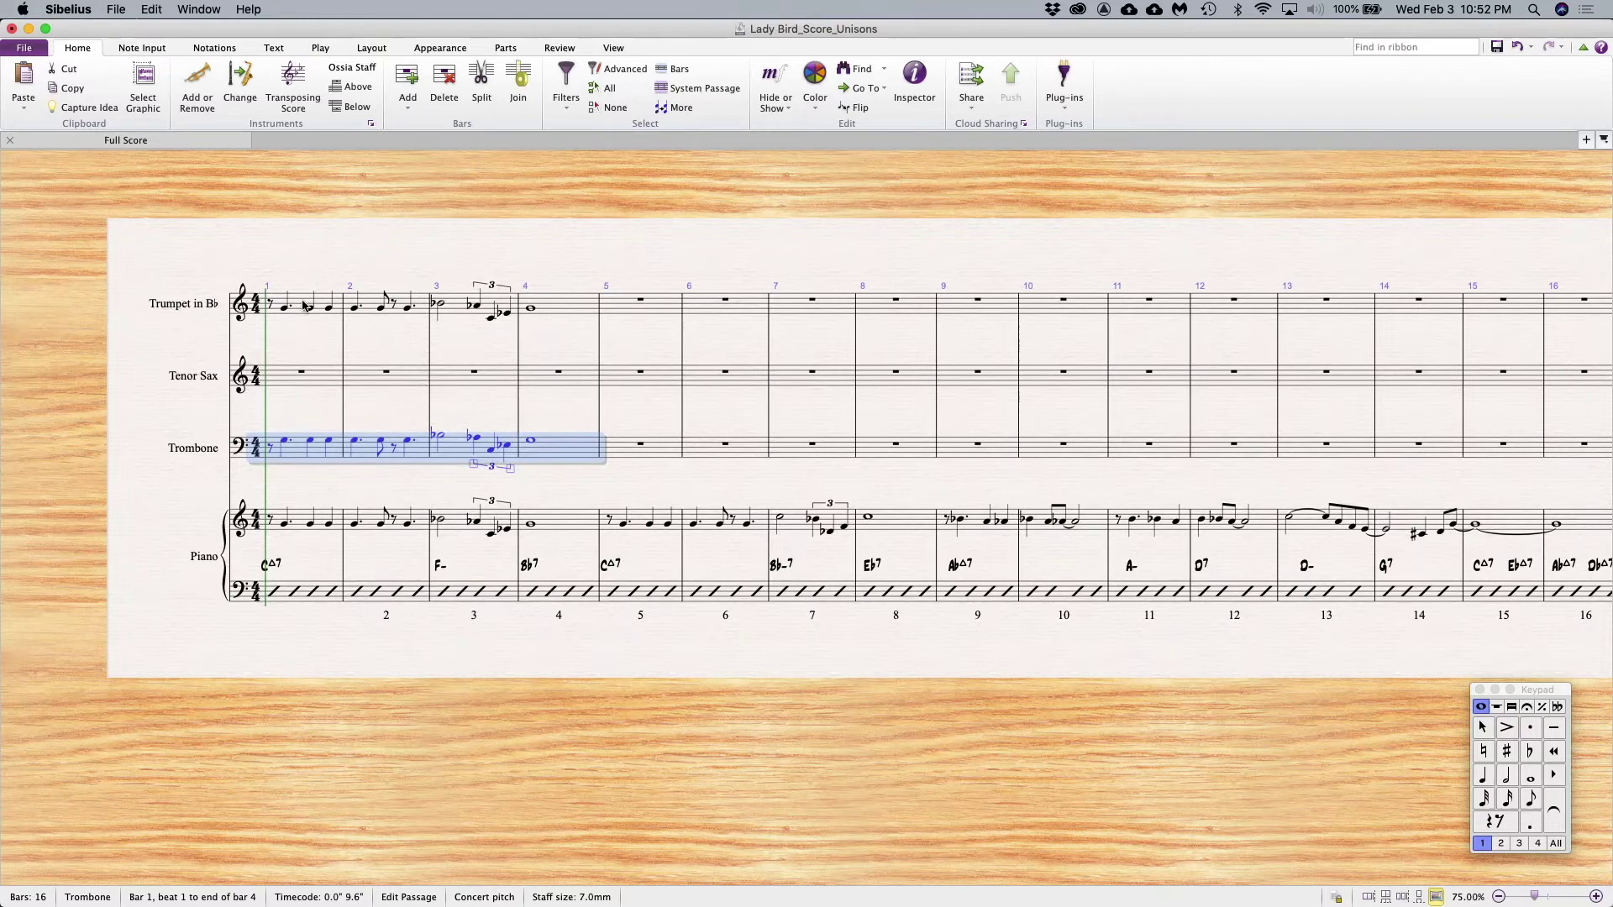
key("Escape")
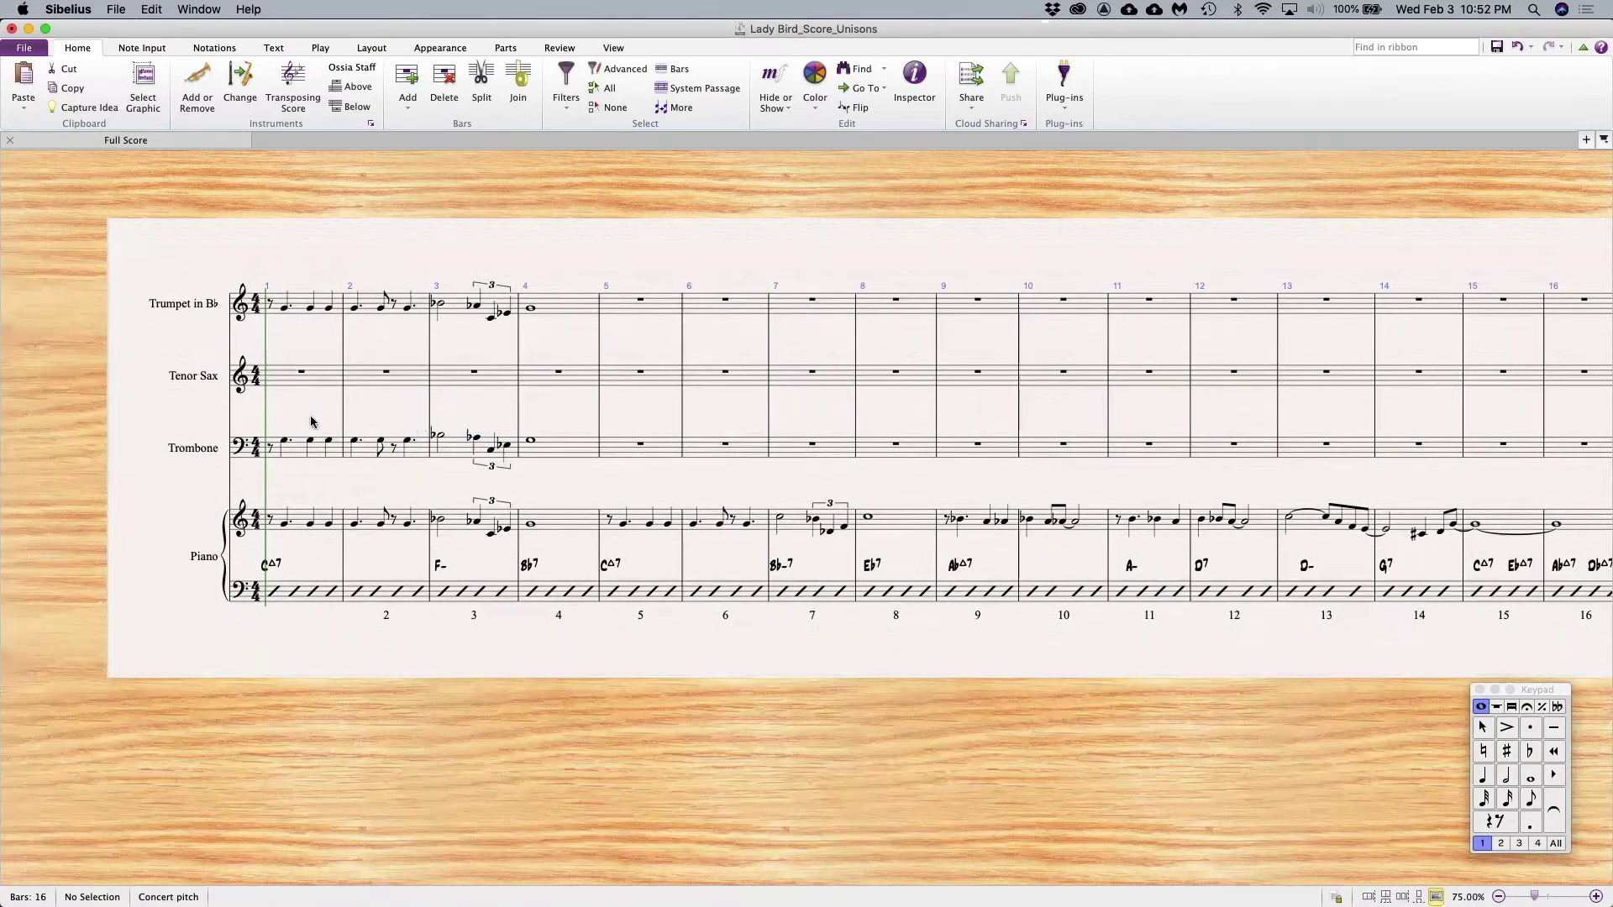
Select Trombone bars 1–4 and transpose them up one octave
left_click(308, 449)
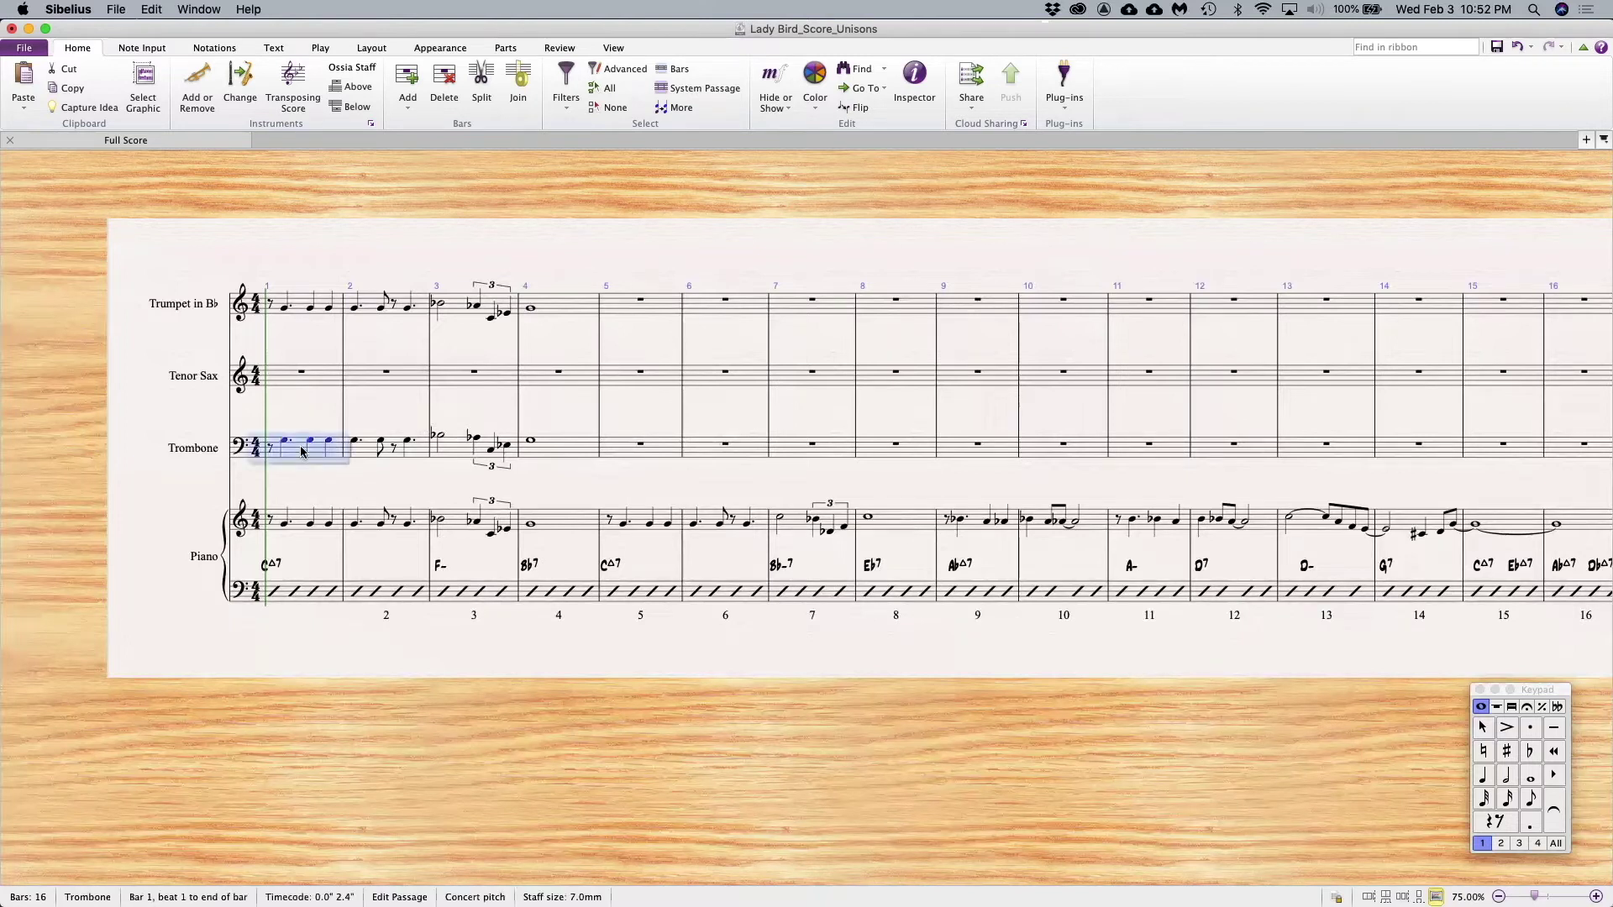
key("Escape")
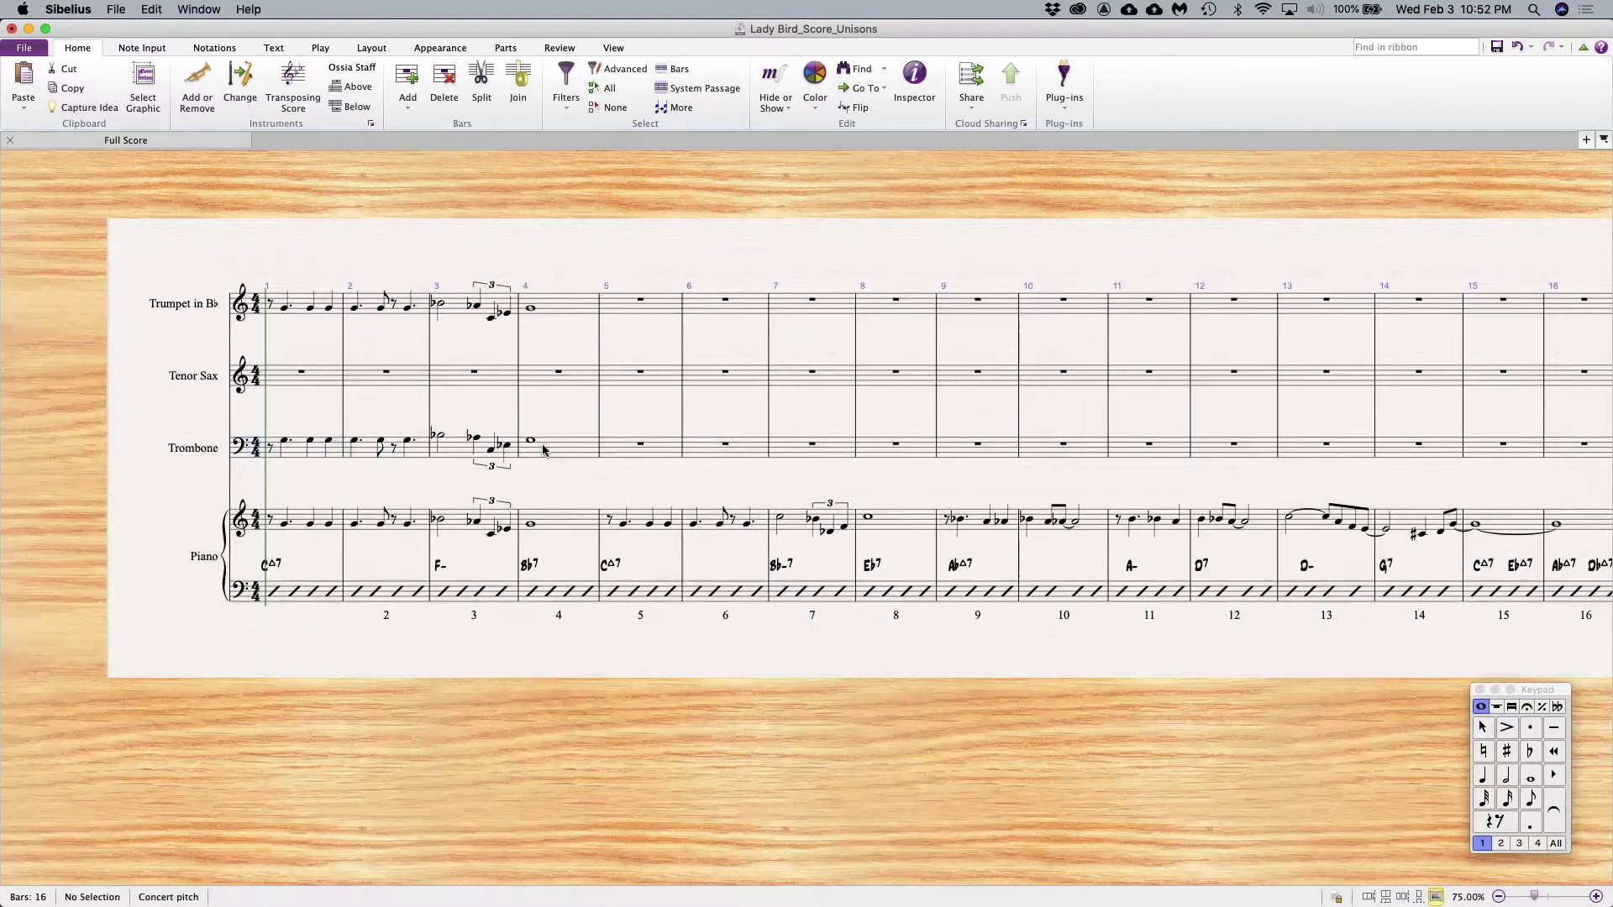
left_click(550, 452)
left_click(290, 452, "shift")
key("super+Up")
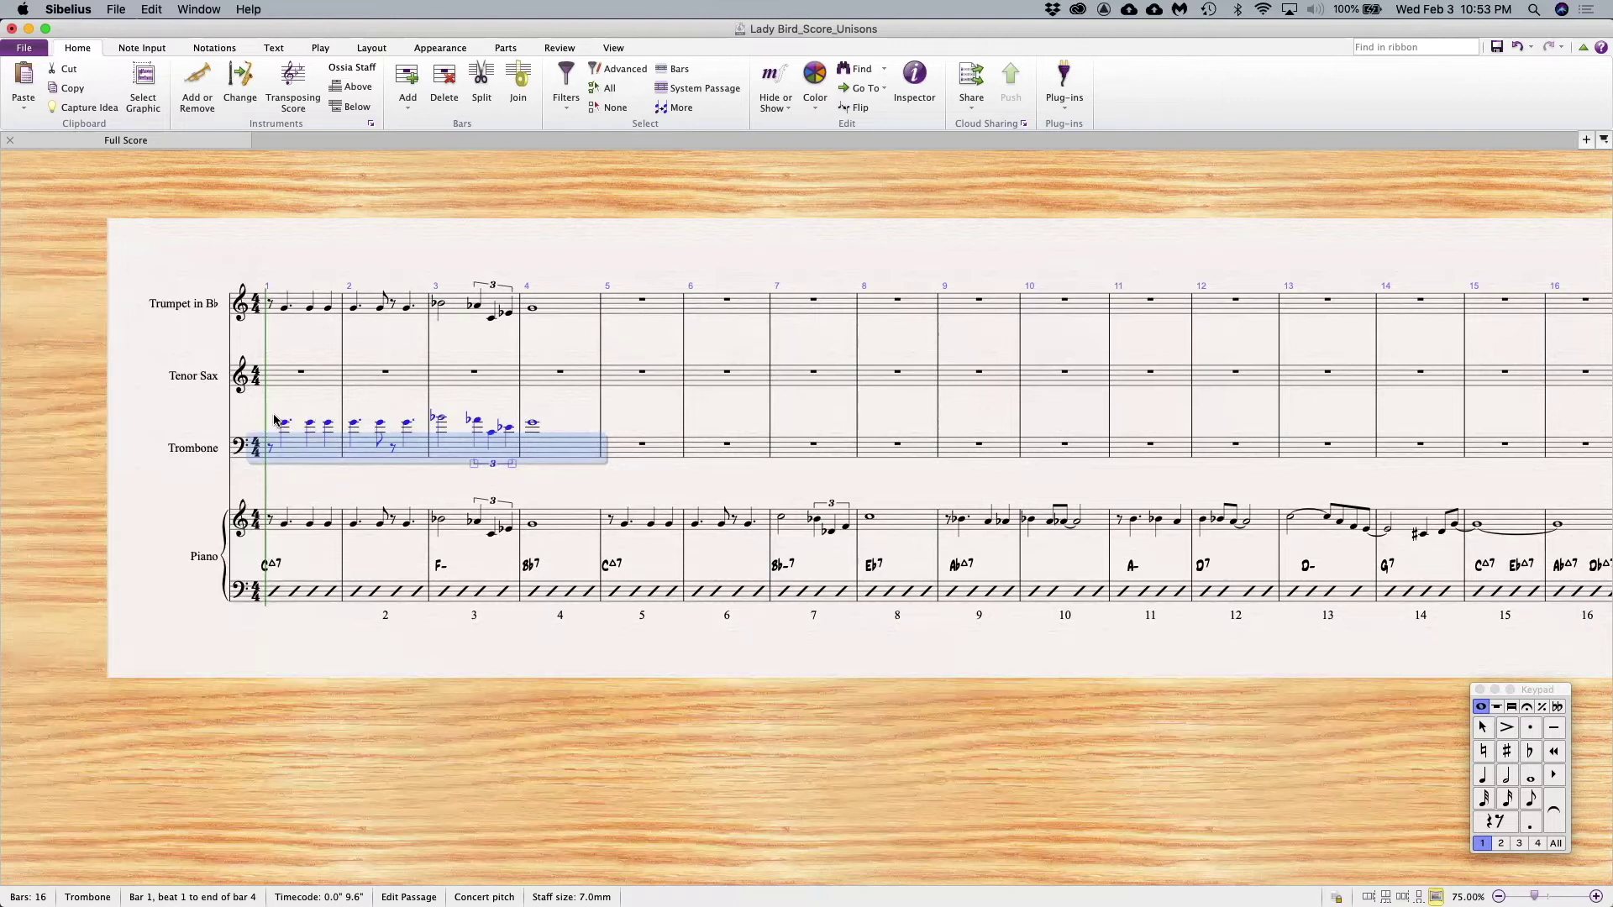
key("Escape")
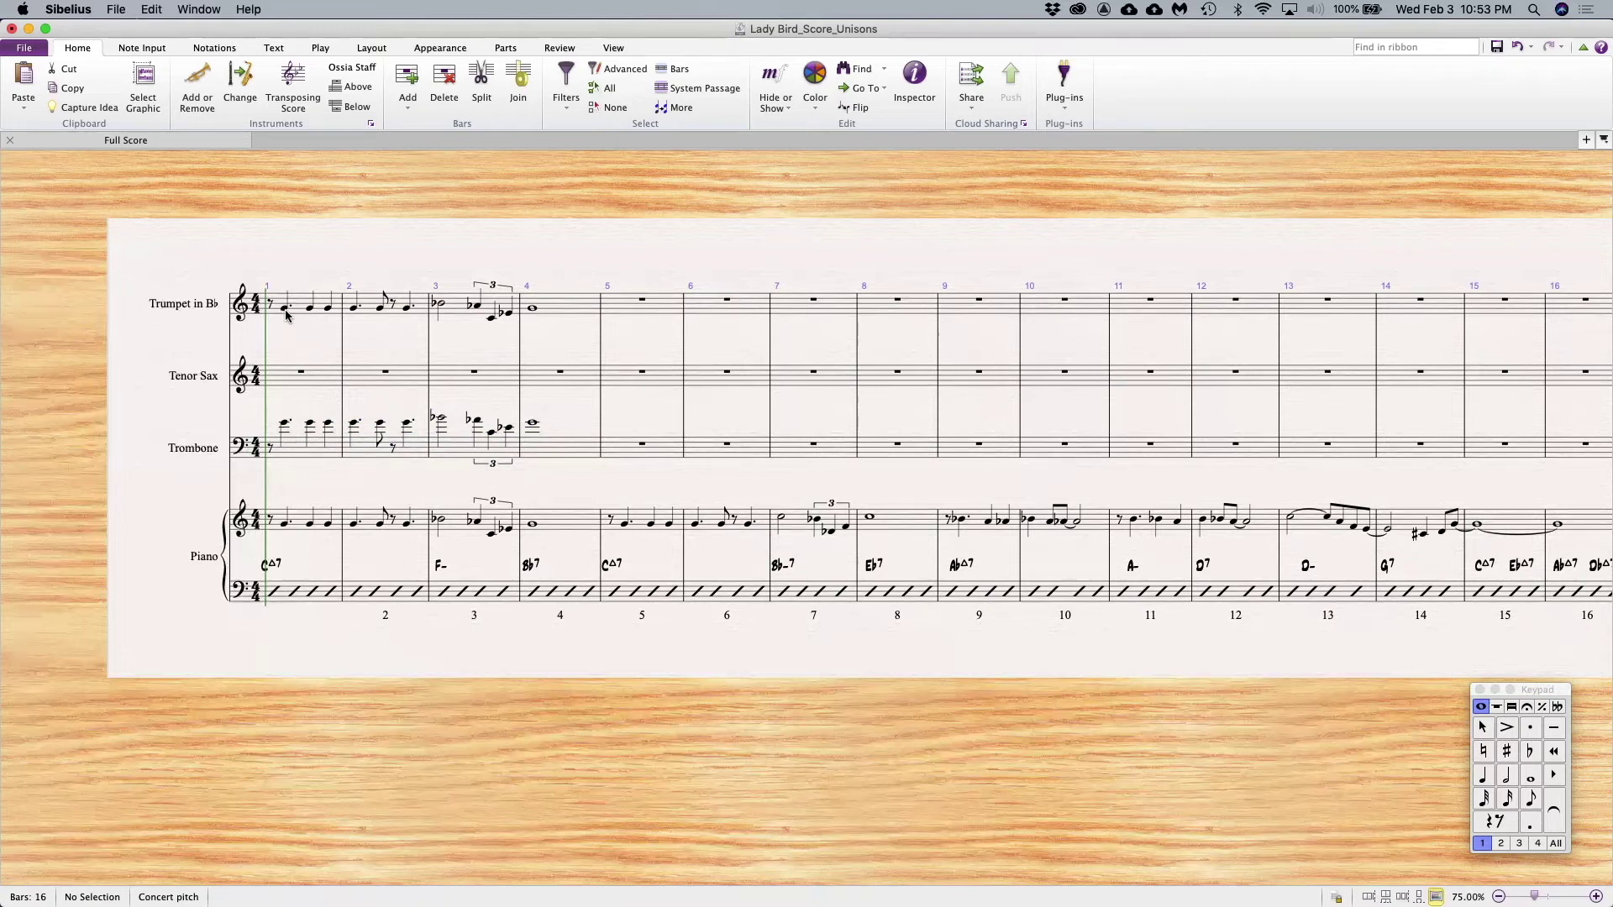
Delete the Trombone melody in bars 1–4
left_click(302, 459)
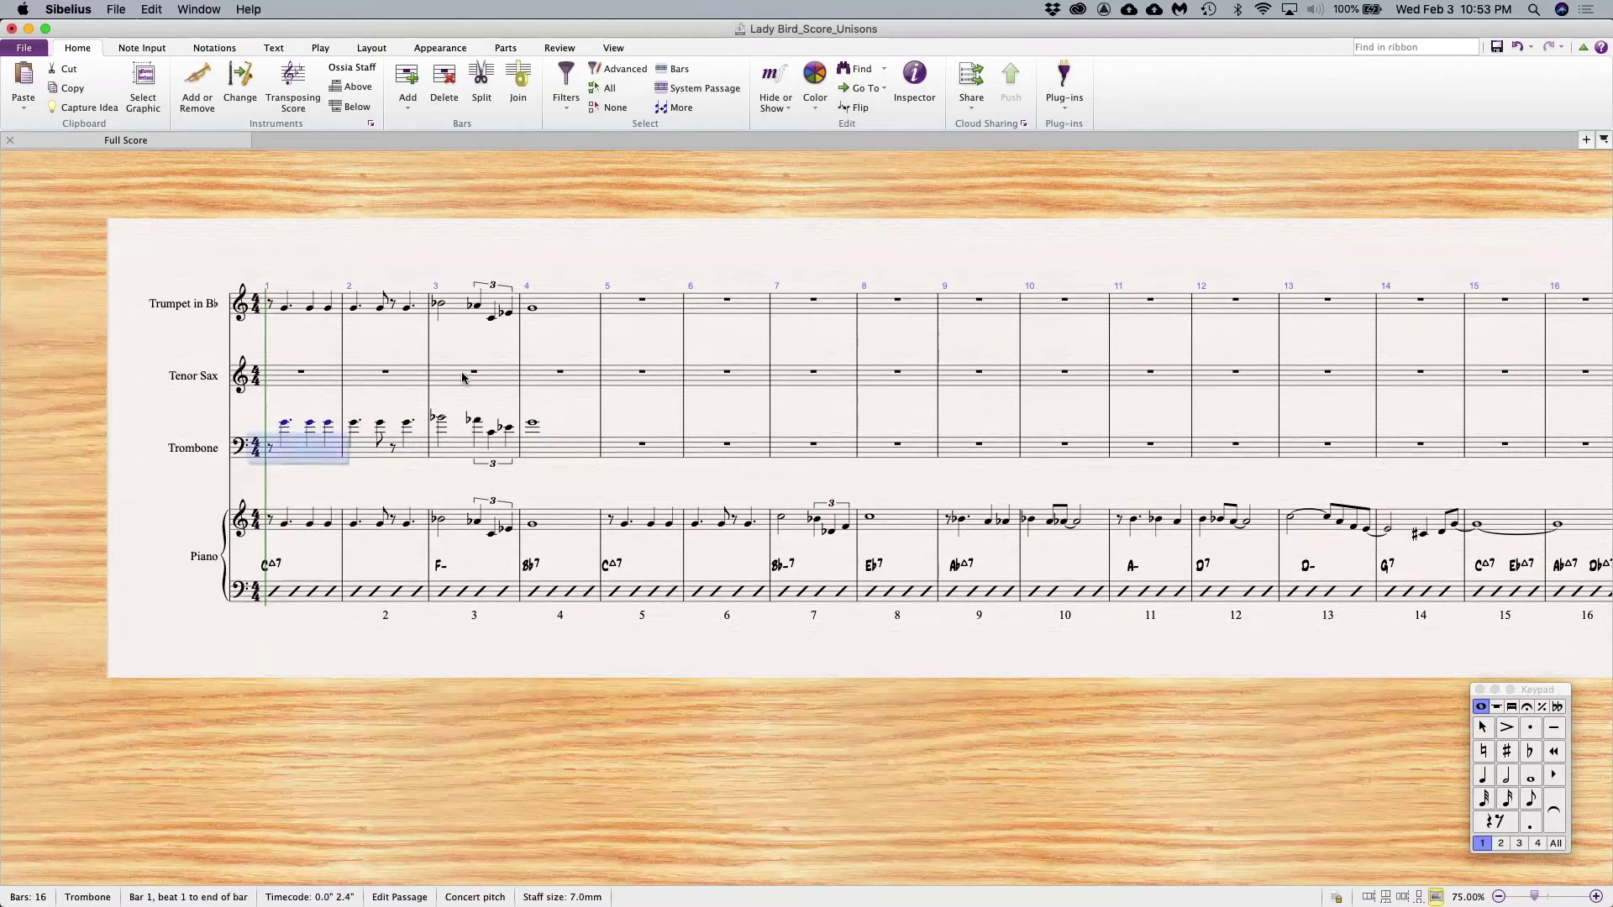
left_click(485, 327)
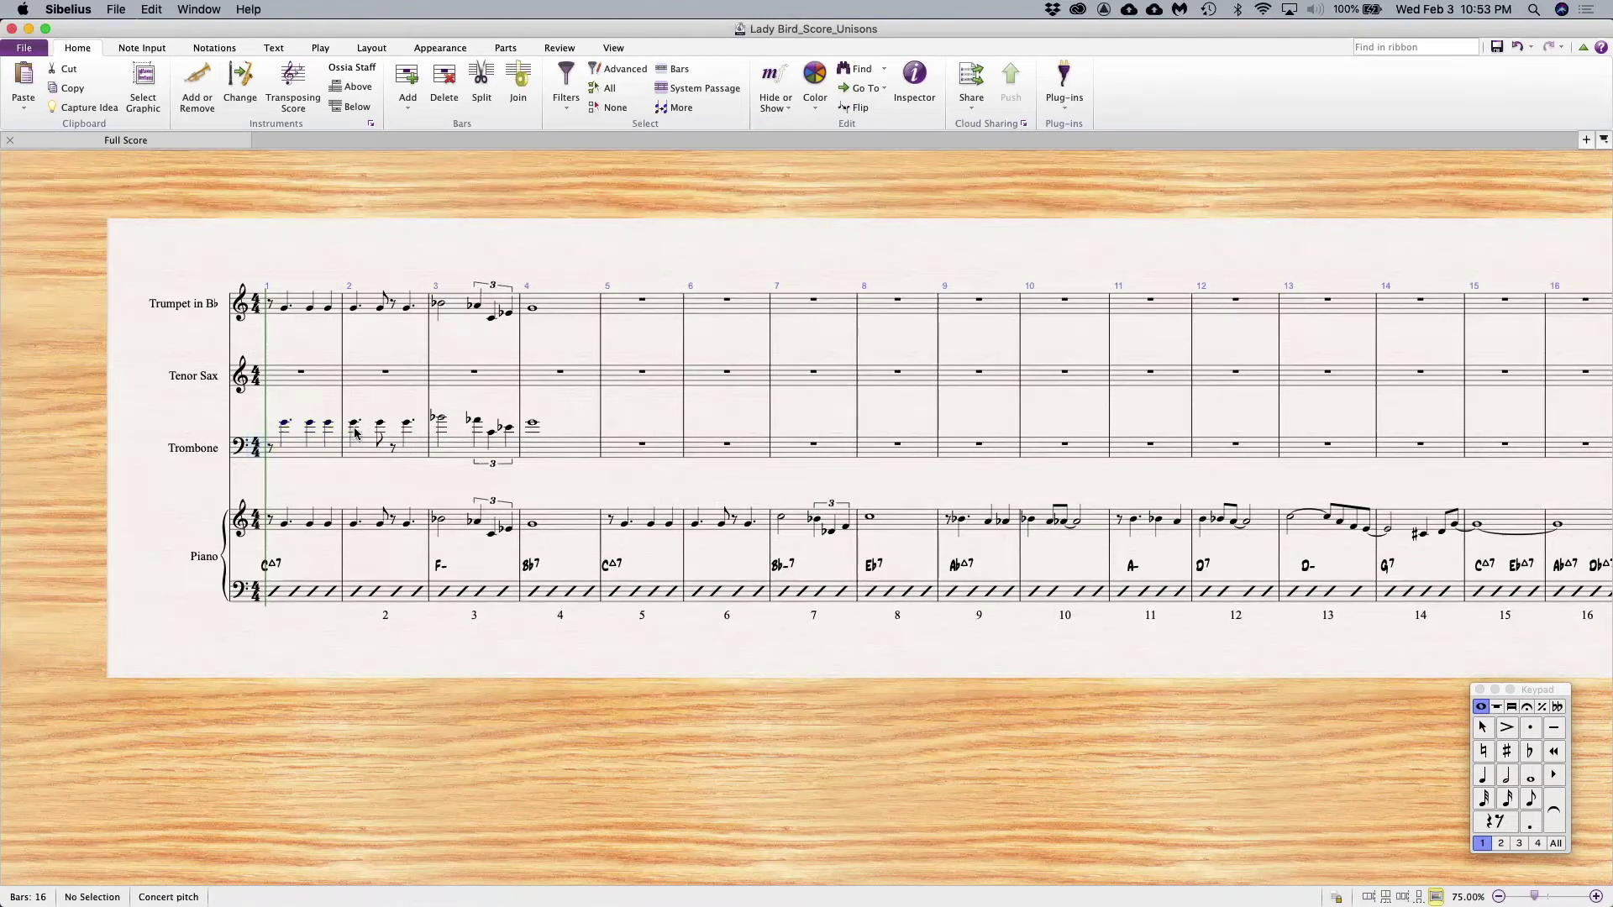
left_click(291, 451)
left_click(564, 448, "shift")
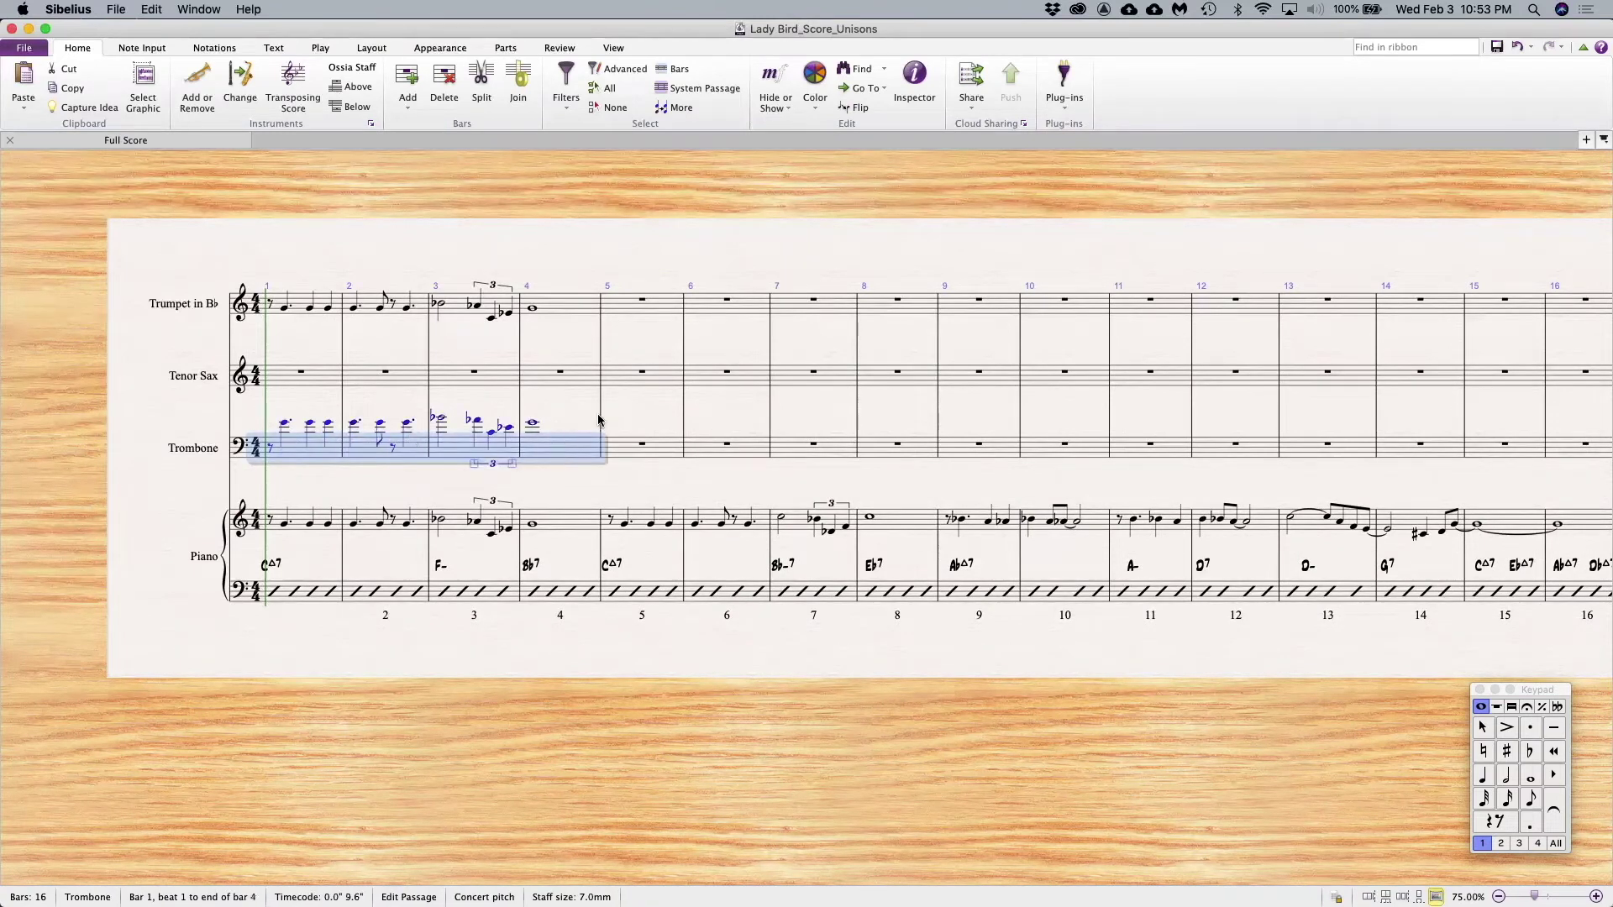
key("Delete")
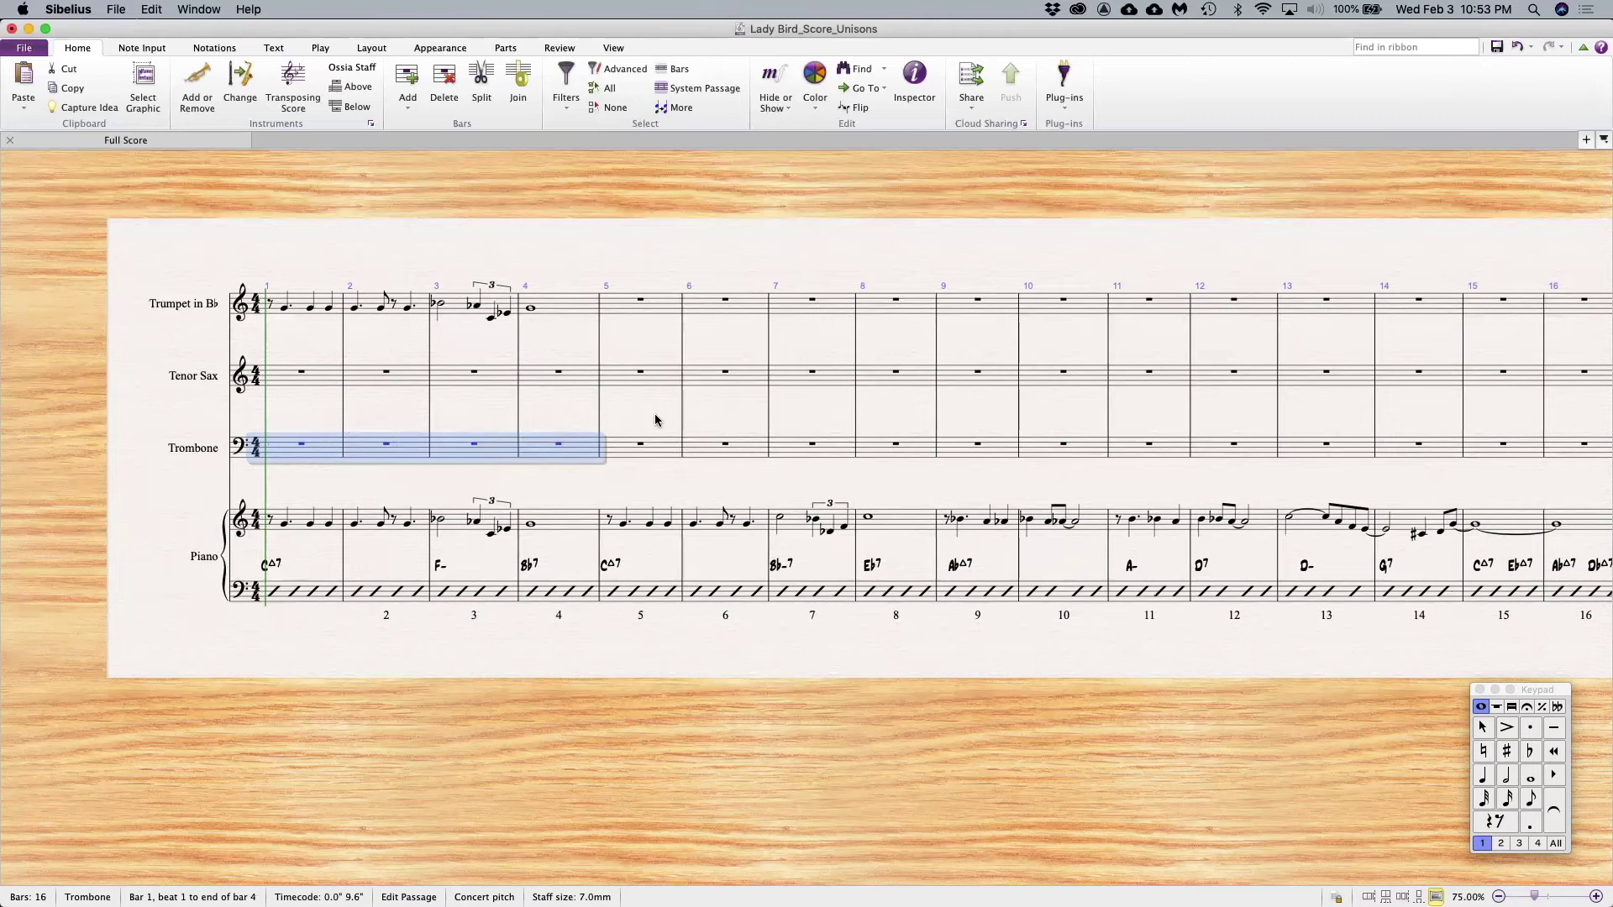
key("Escape")
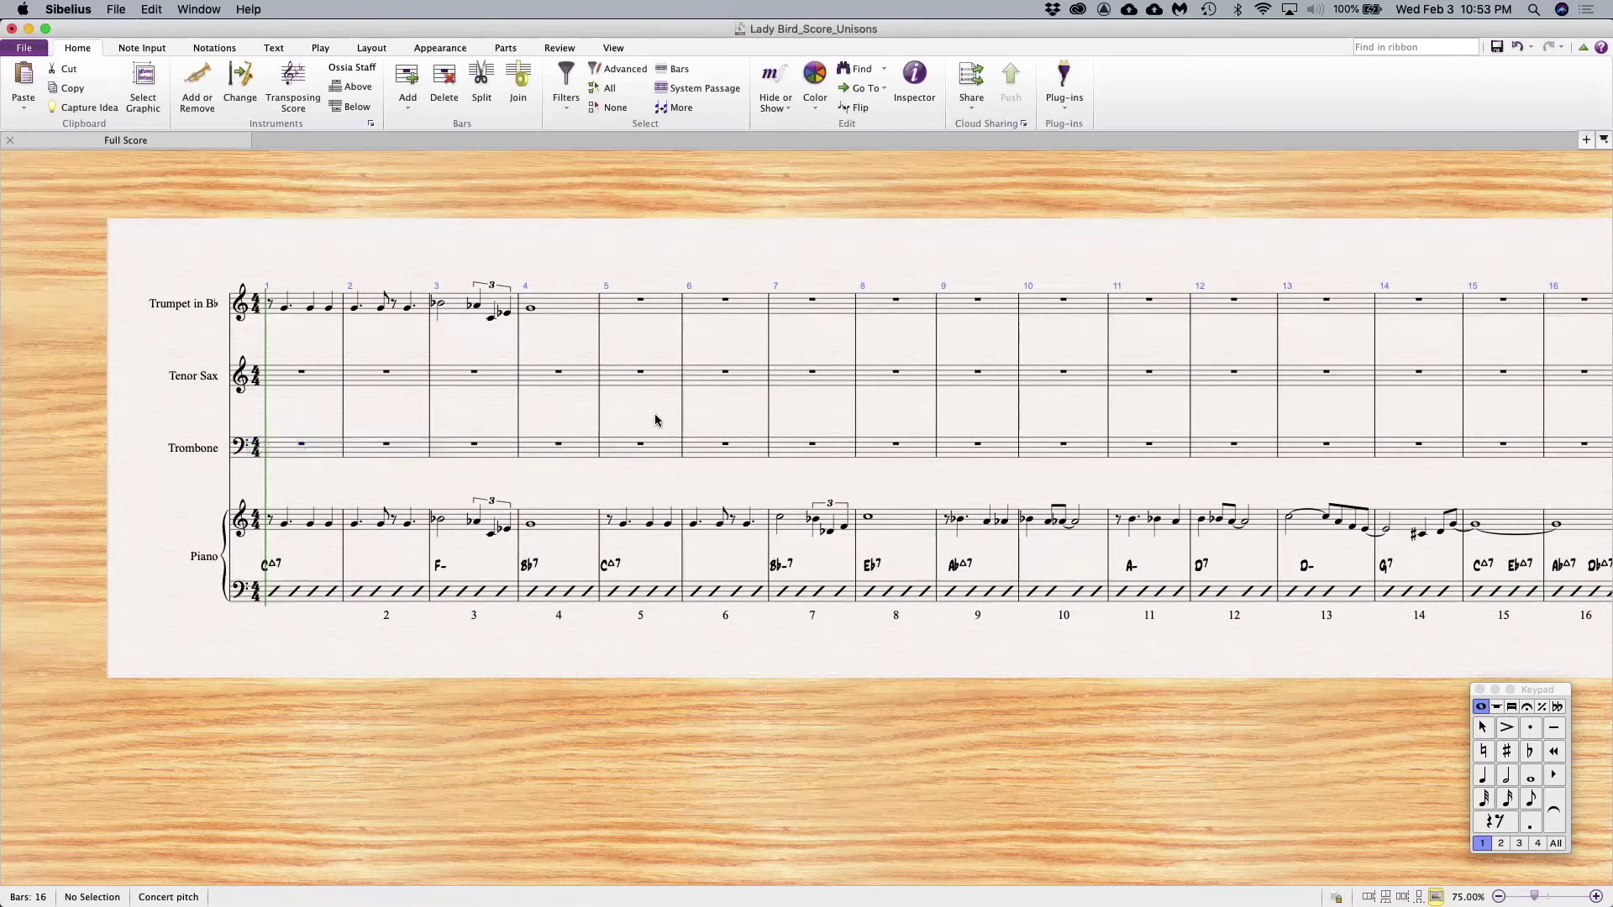
Copy trumpet bars 1–4 into Tenor Sax bar 1, then reselect trumpet bars 1–4
left_click(302, 314)
left_click(590, 308, "shift")
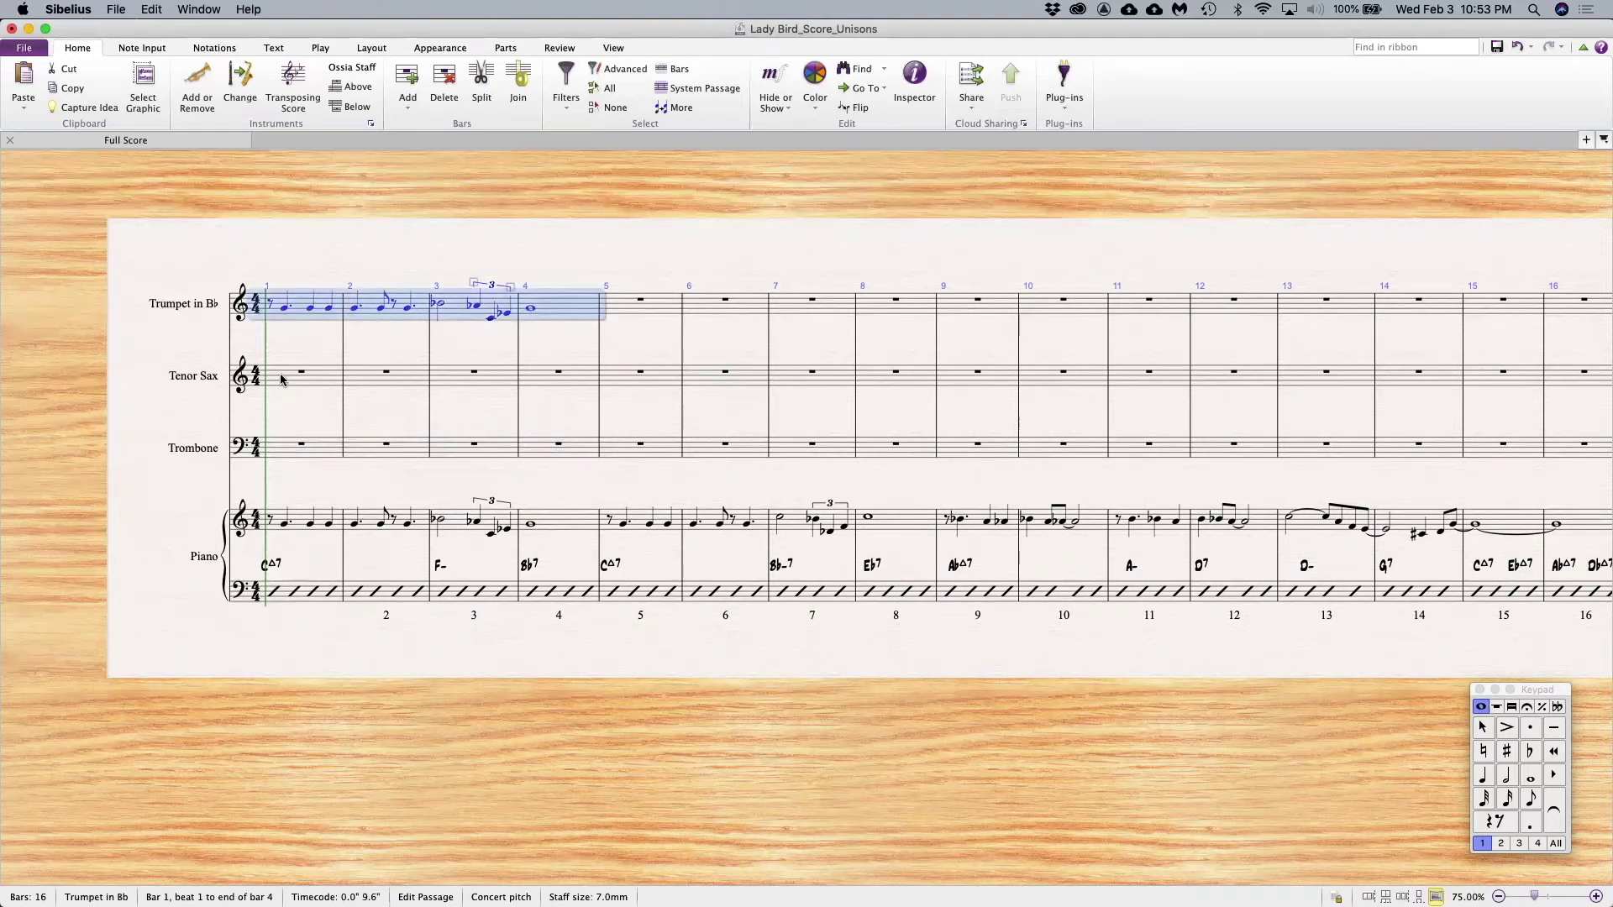
left_click(281, 379, "alt")
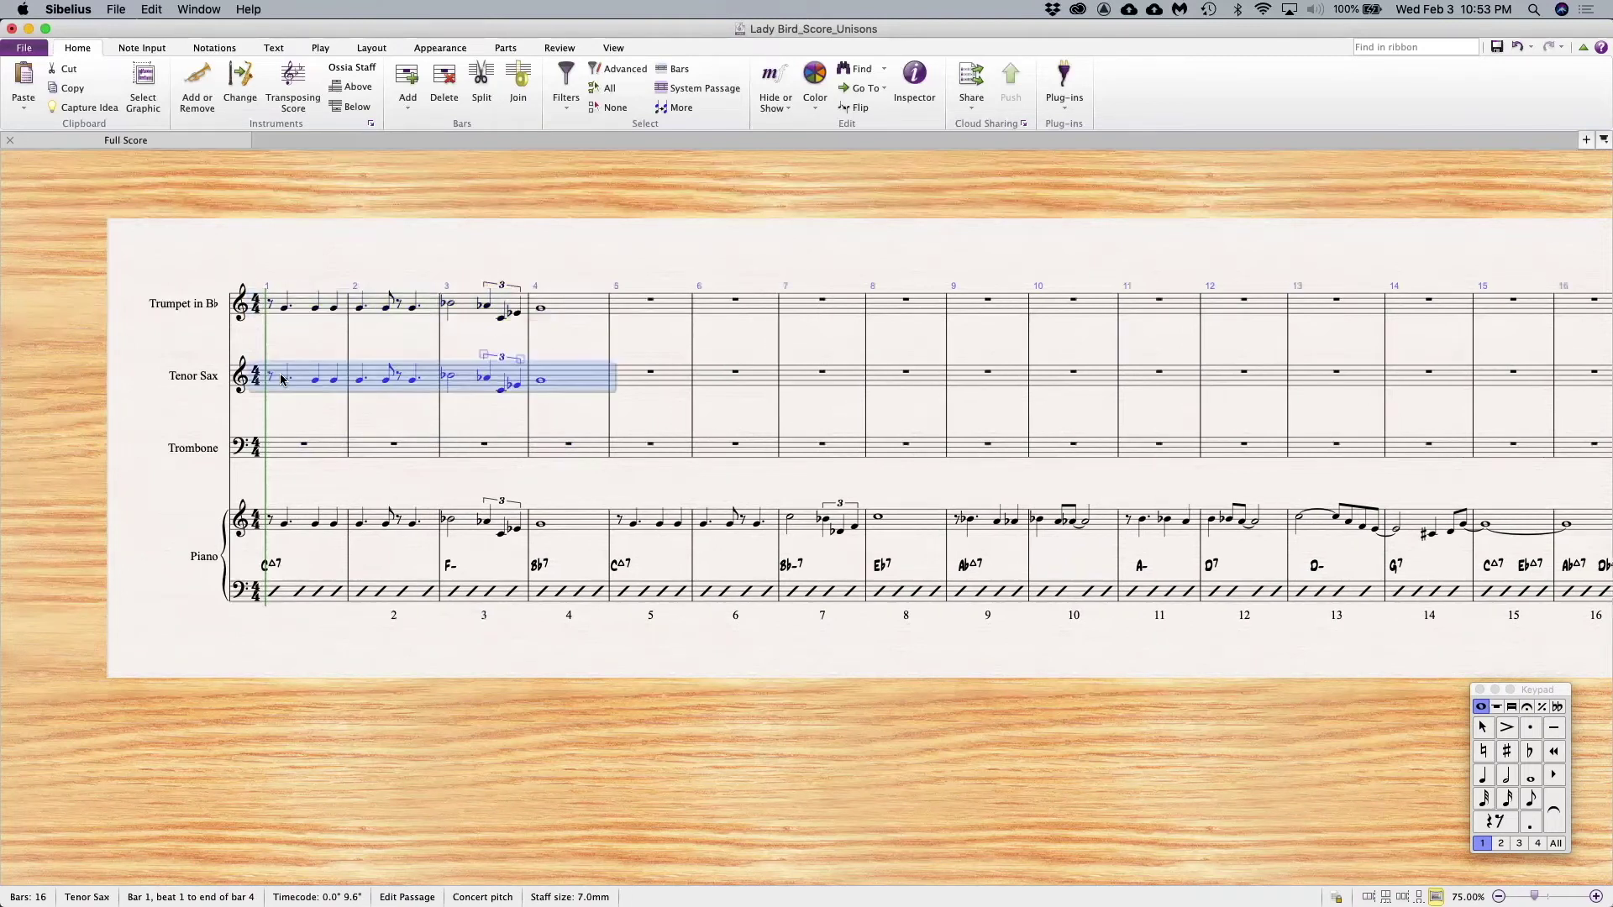
left_click(620, 361)
left_click(622, 377)
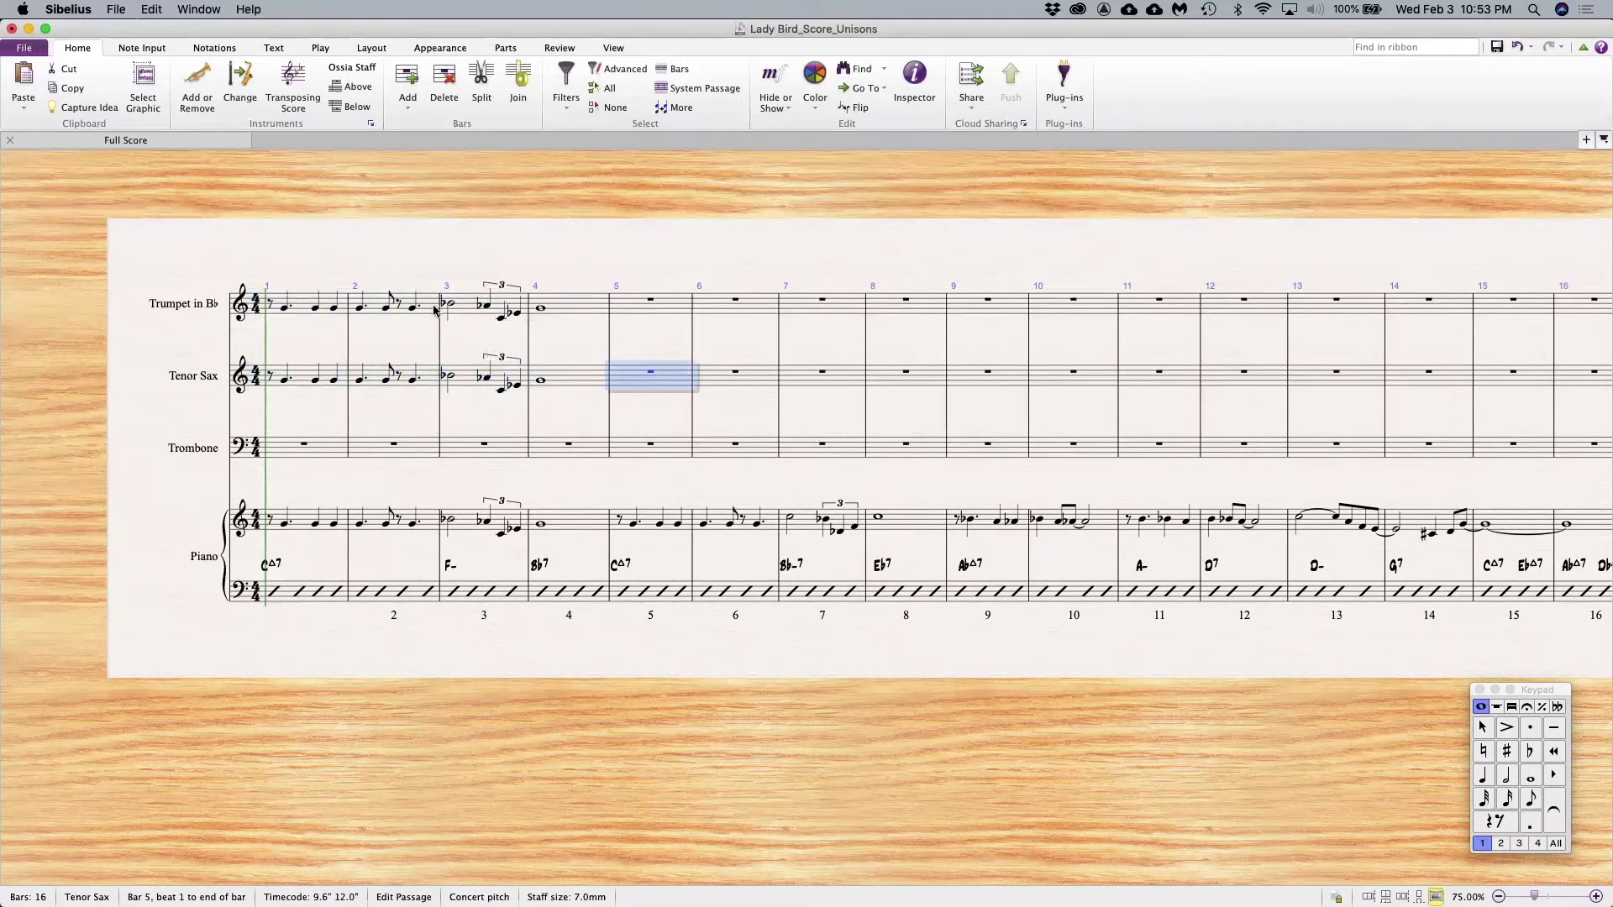
left_click(302, 306)
left_click(633, 307, "shift")
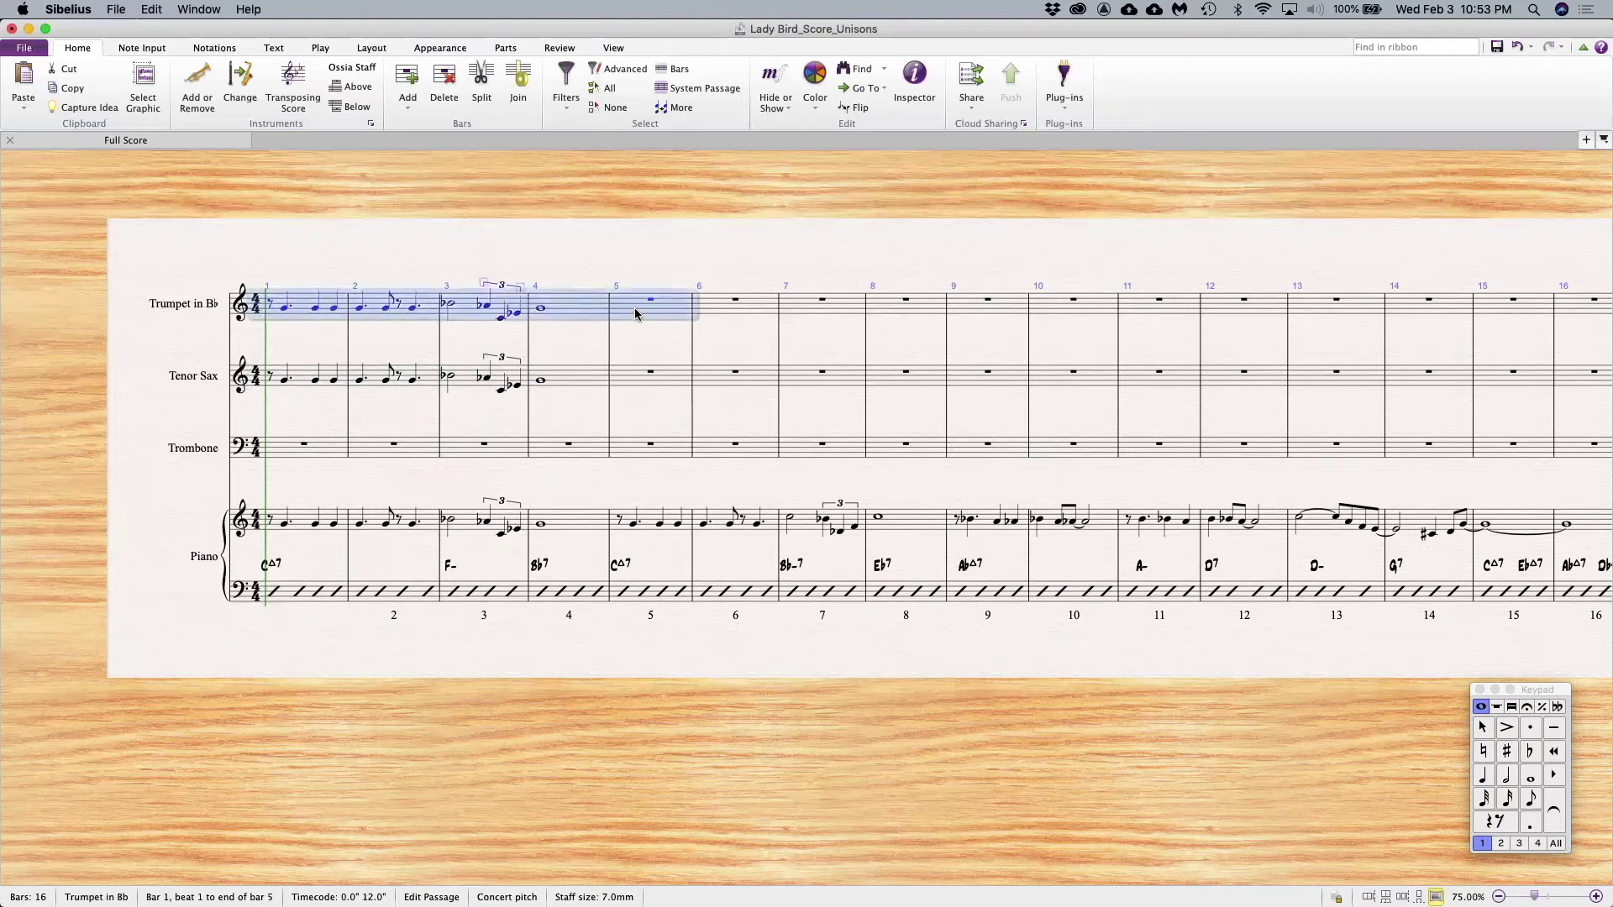
key("Escape")
left_click(313, 305)
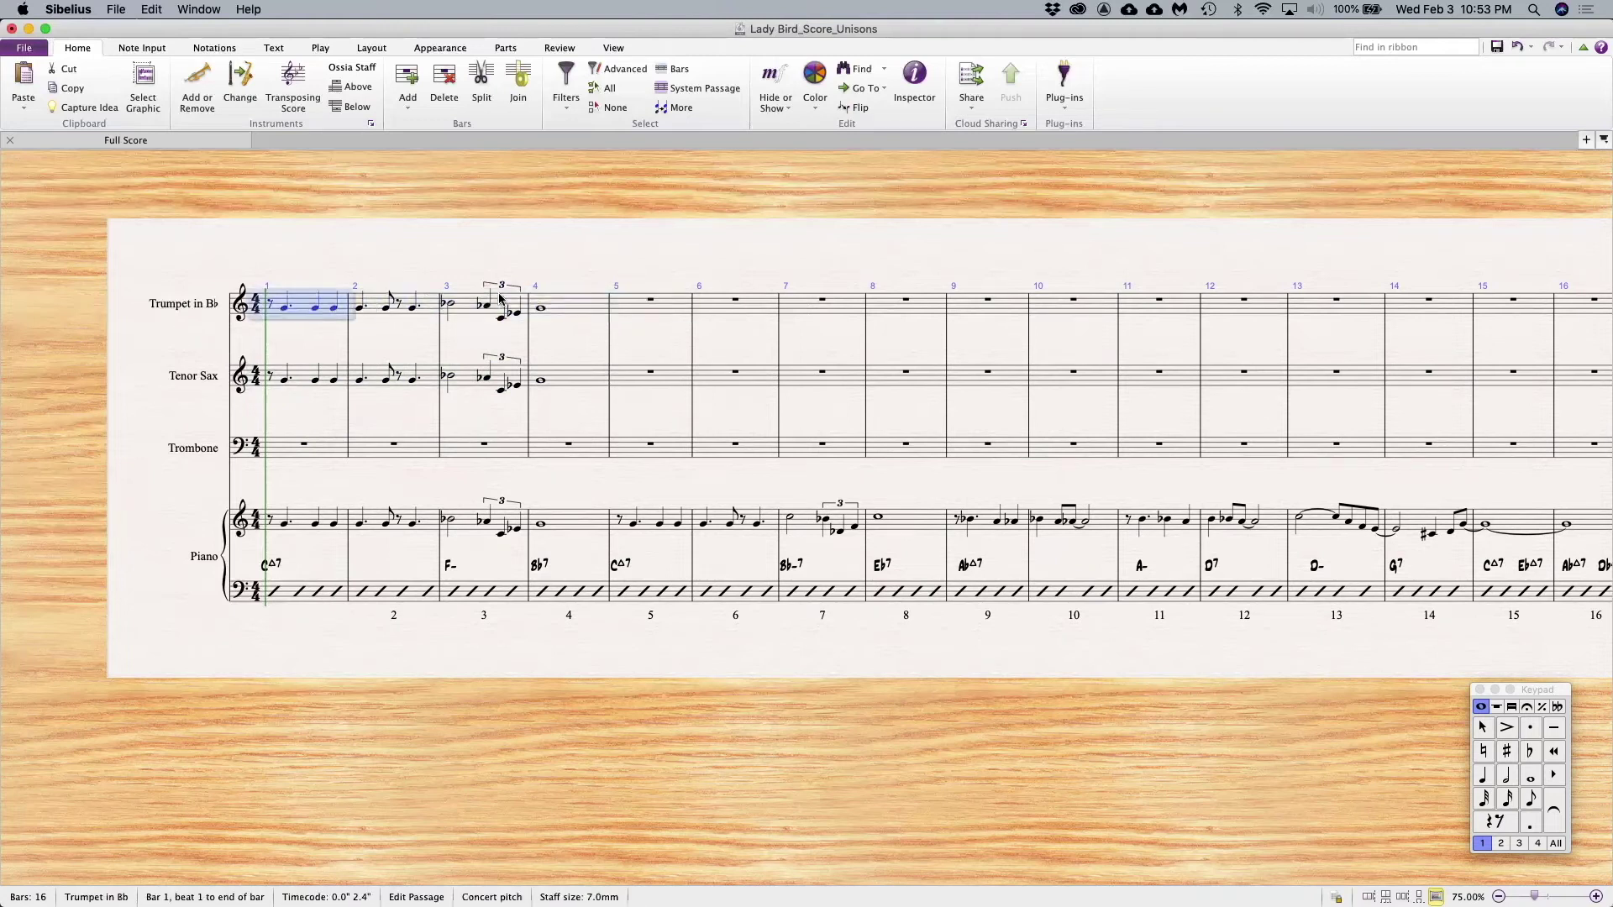
left_click(581, 294, "shift")
Paste piano bars 5–8 into Trumpet and Trombone at bar 5
left_click(652, 521)
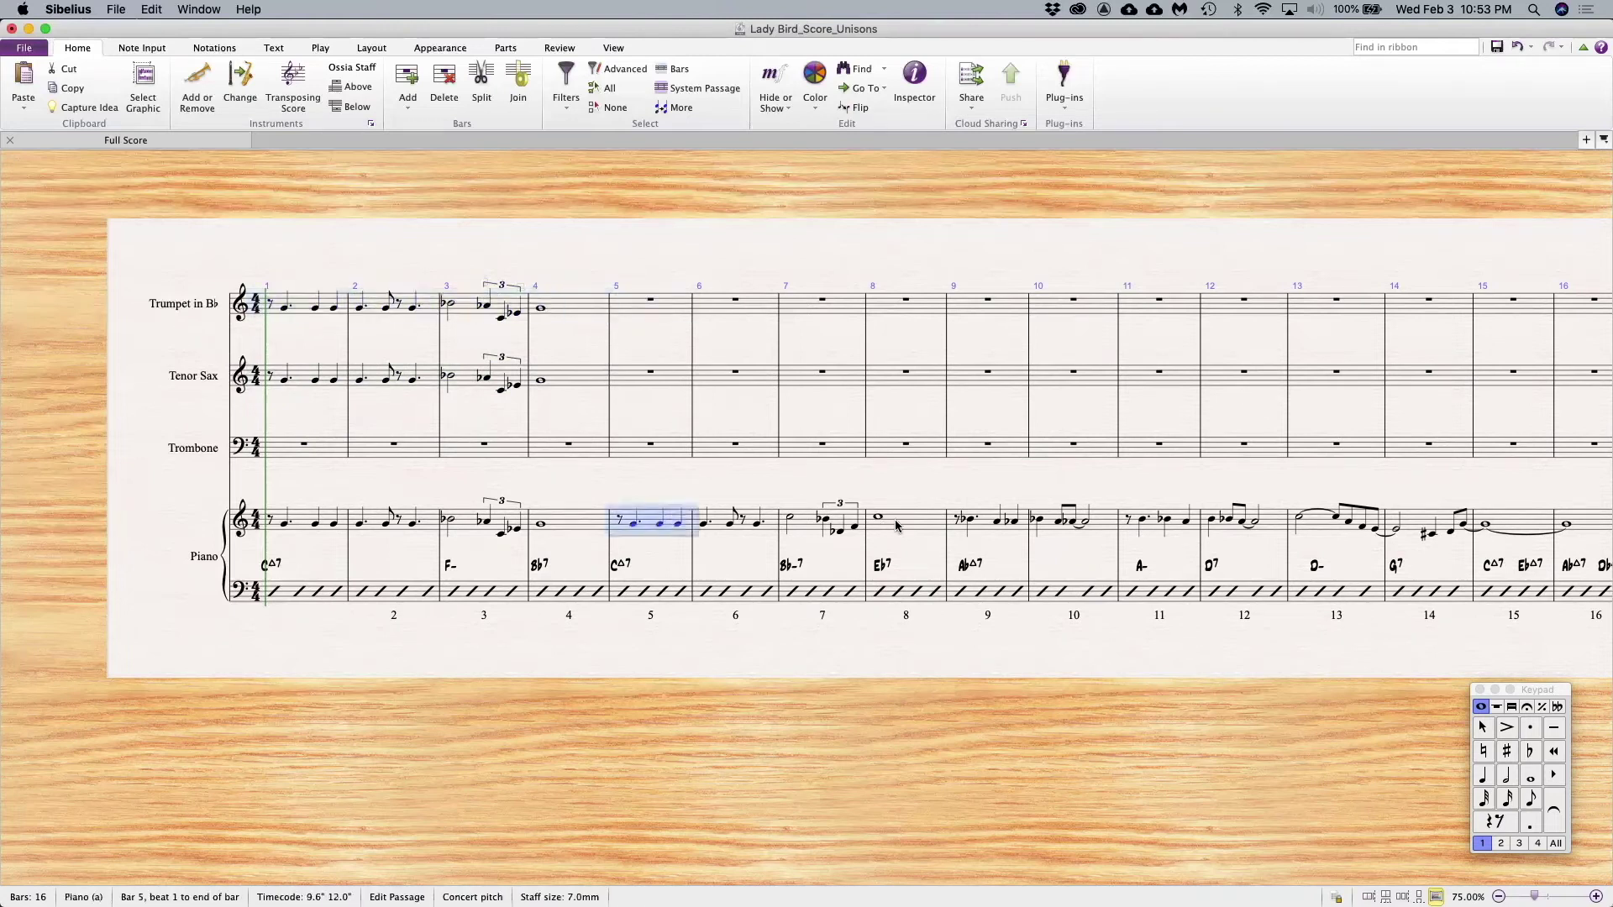
left_click(897, 526, "shift")
left_click(630, 310)
key("super+v")
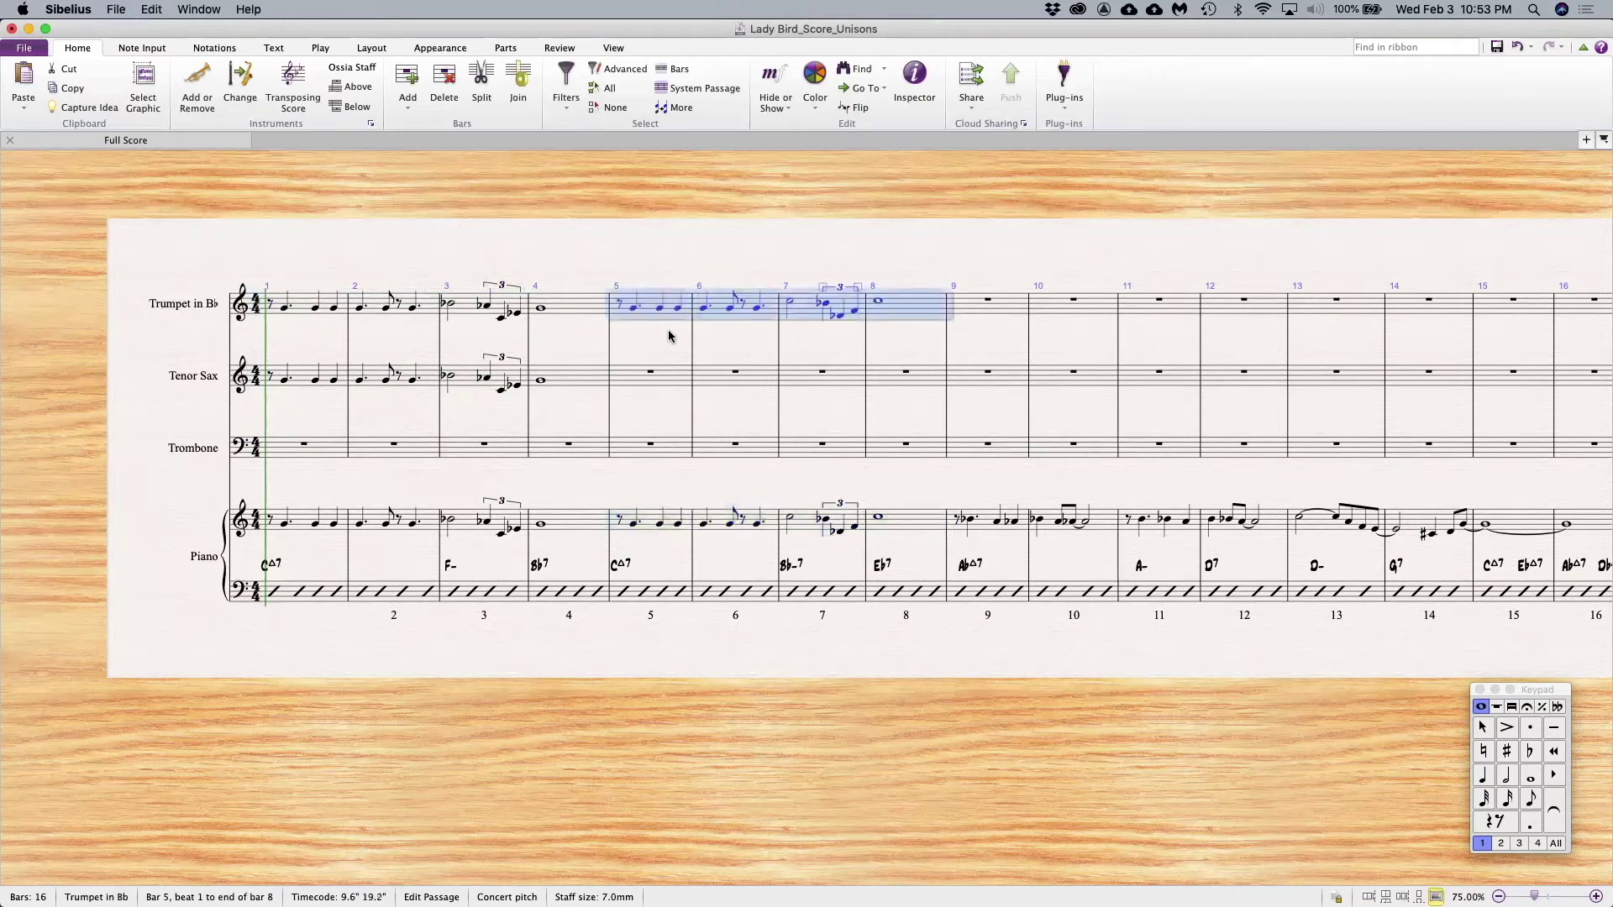
left_click(618, 452)
key("super+v")
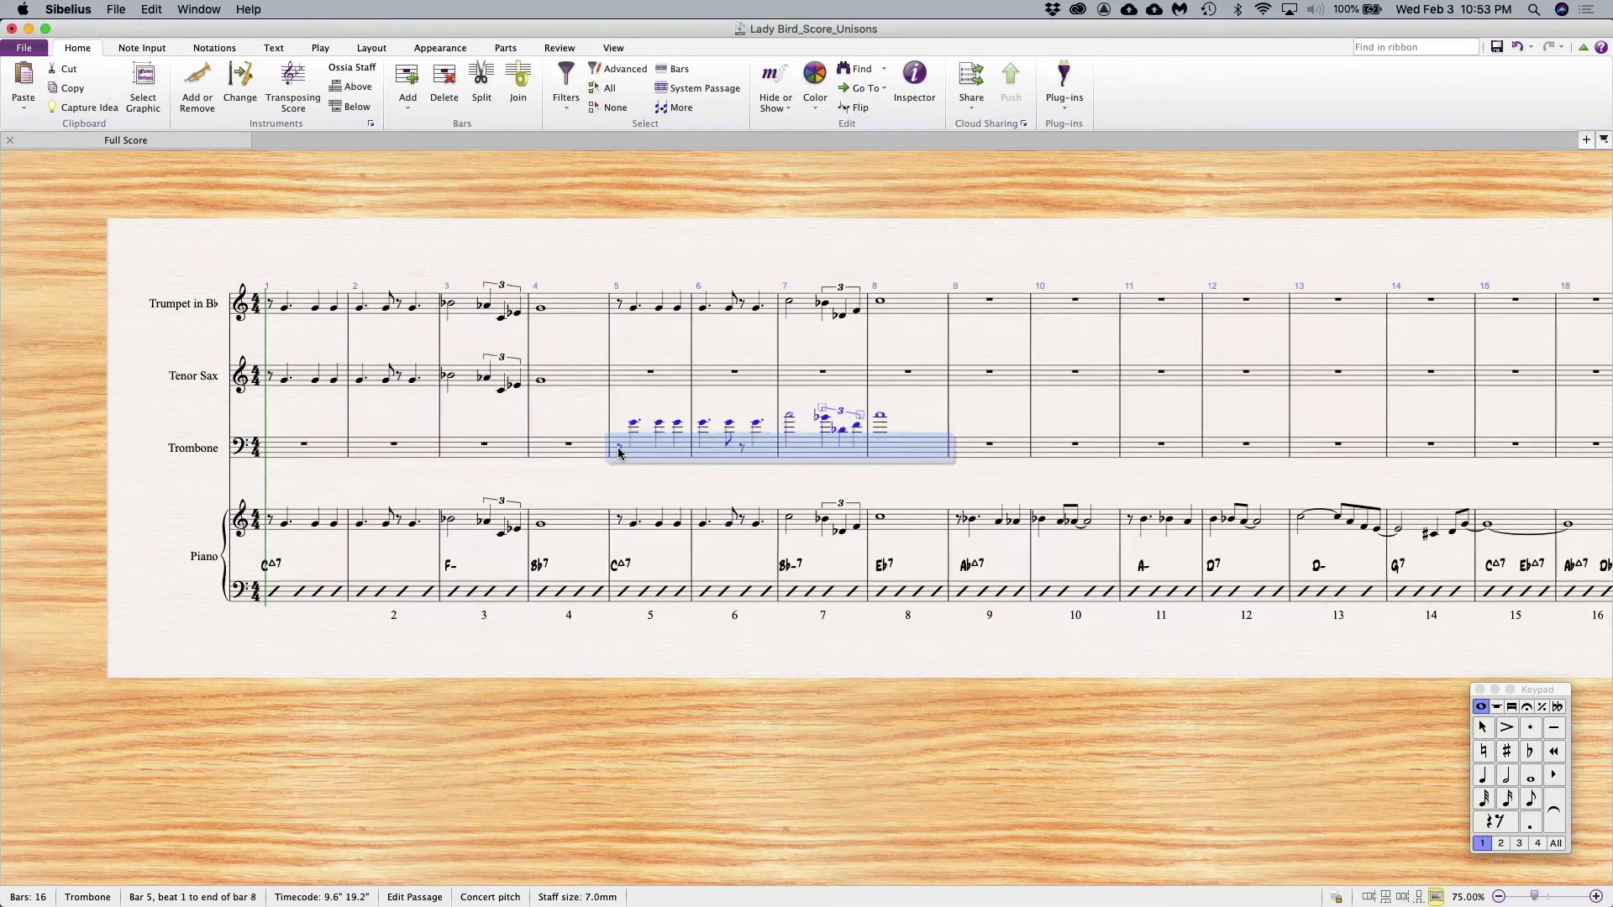
Copy piano bars 9–12 into Trumpet and Tenor Sax at bar 9, then select piano bars 13–16
scroll(997, 489, "right", 5)
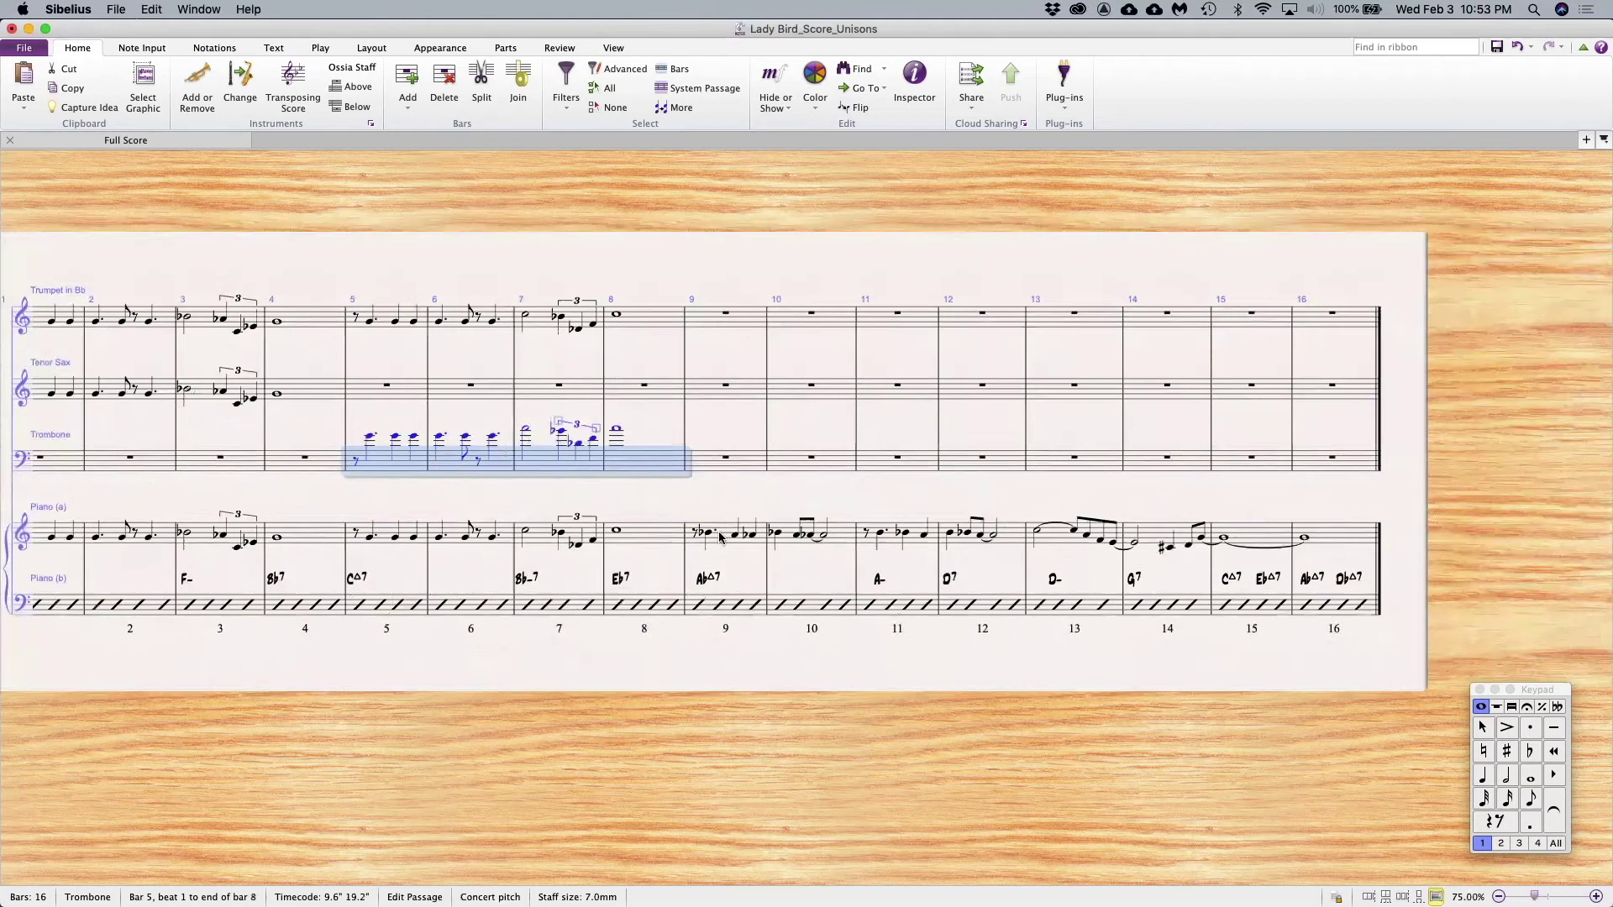
left_click(724, 530)
left_click(1005, 542, "shift")
key("super+c")
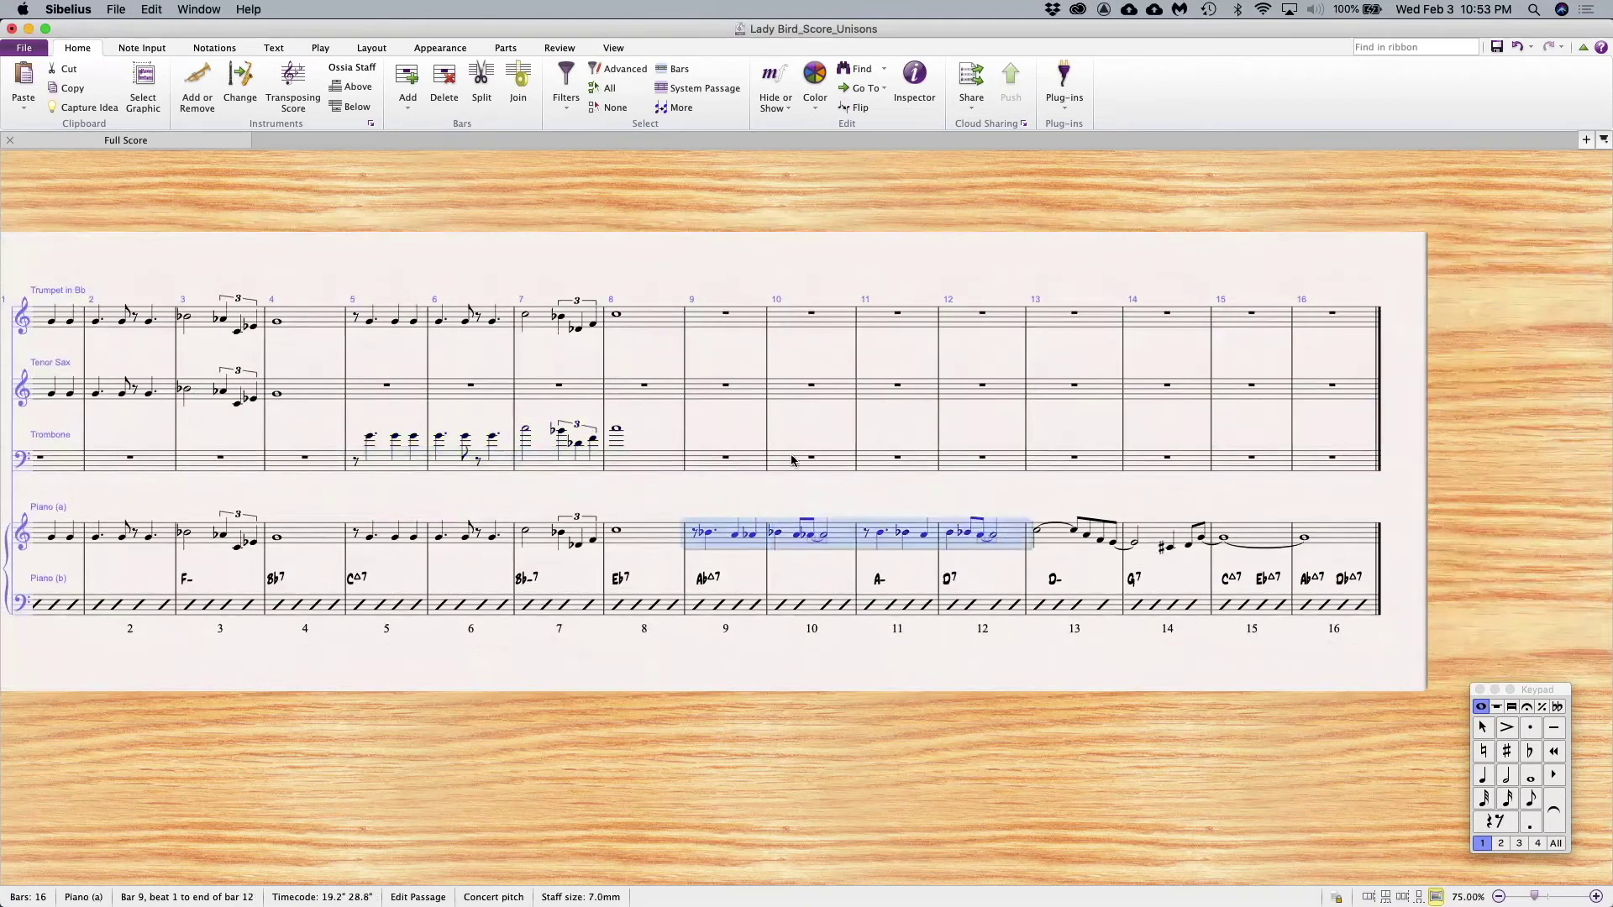
left_click(713, 321)
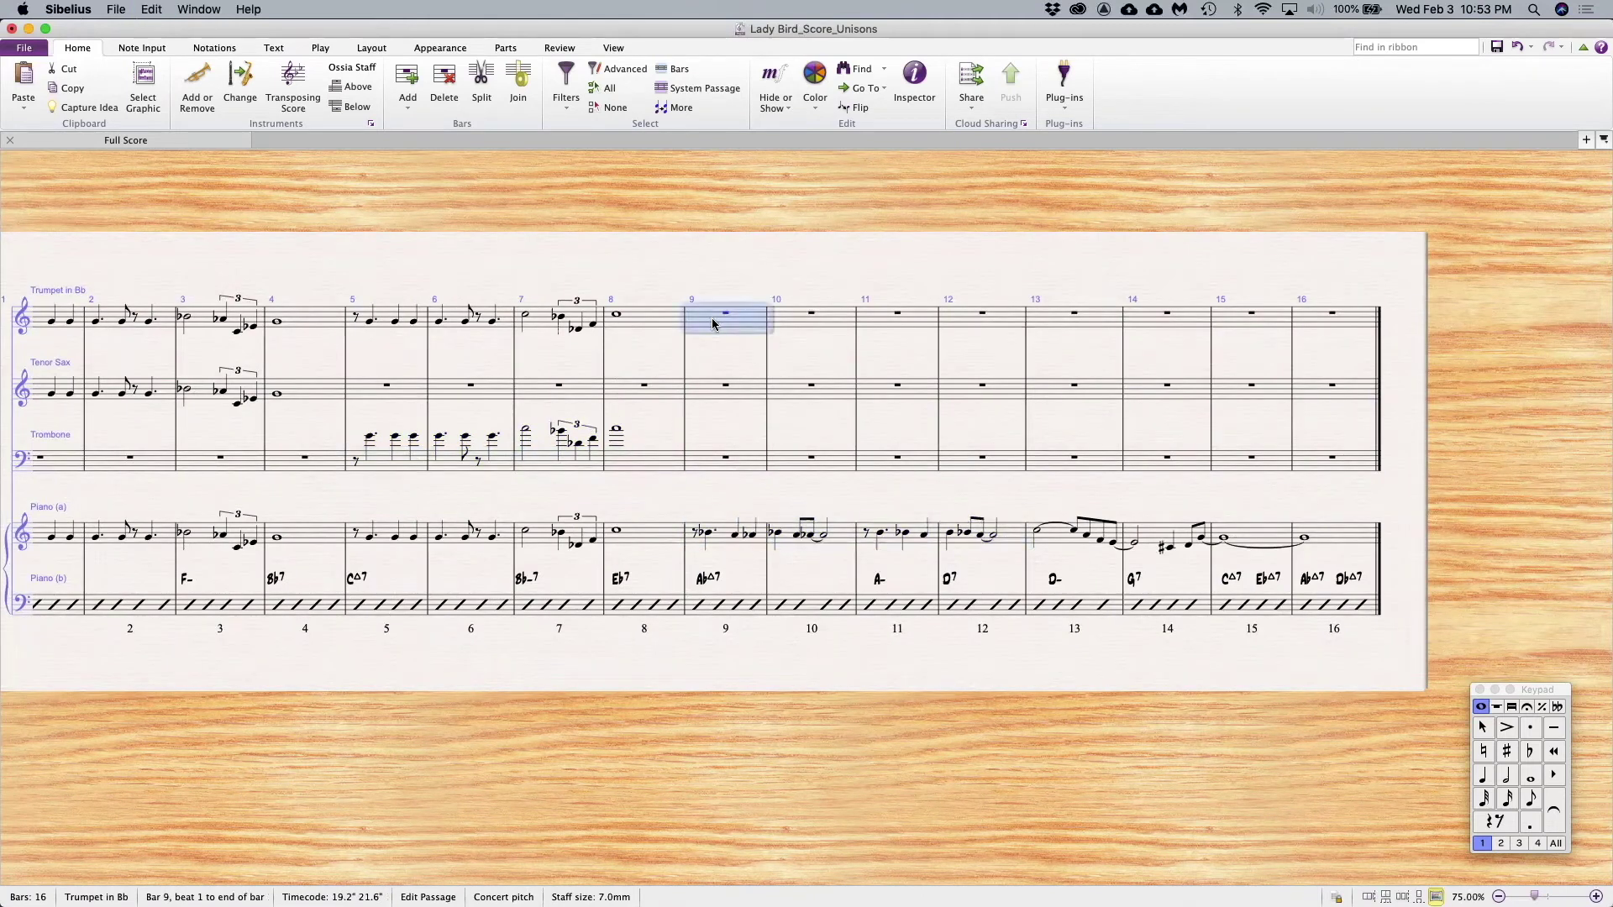
key("super+v")
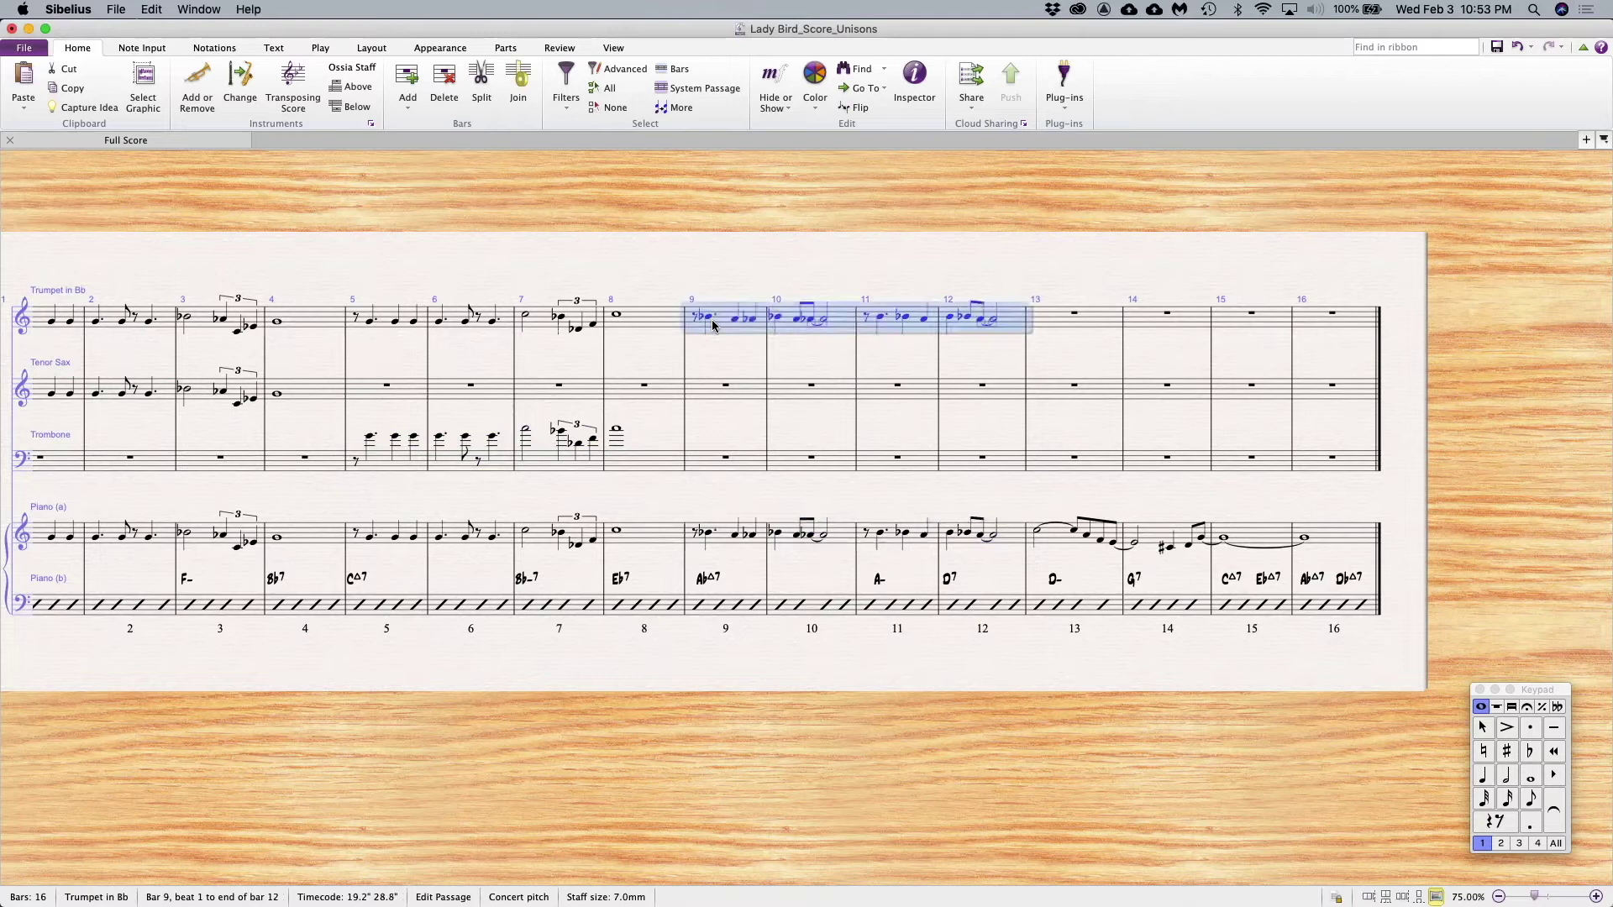
left_click(704, 391)
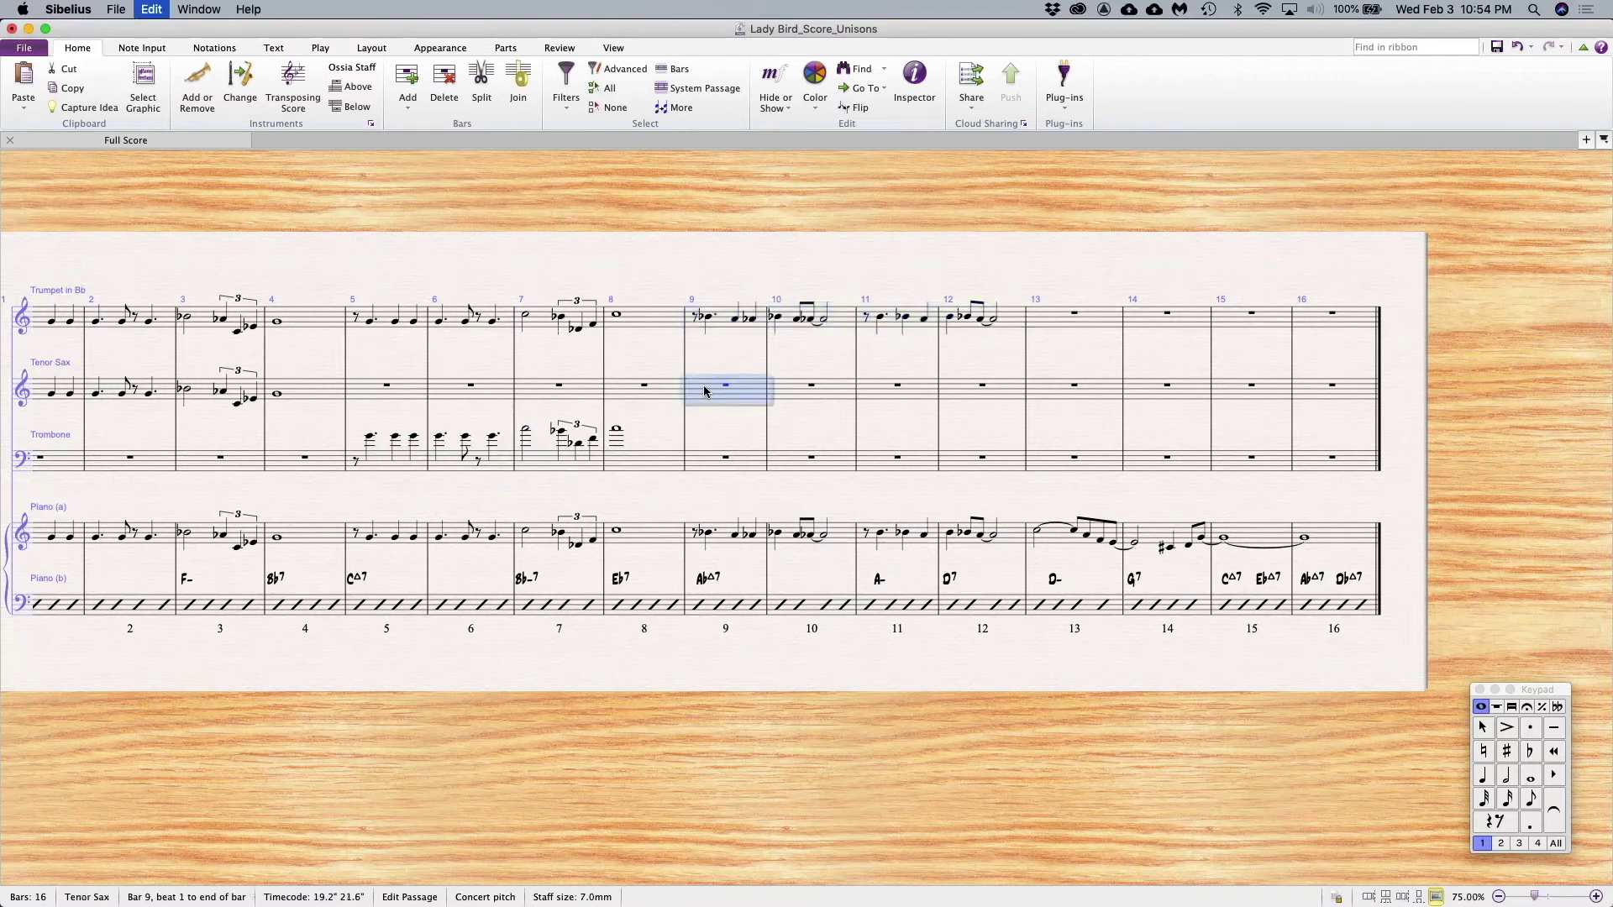
key("super+v")
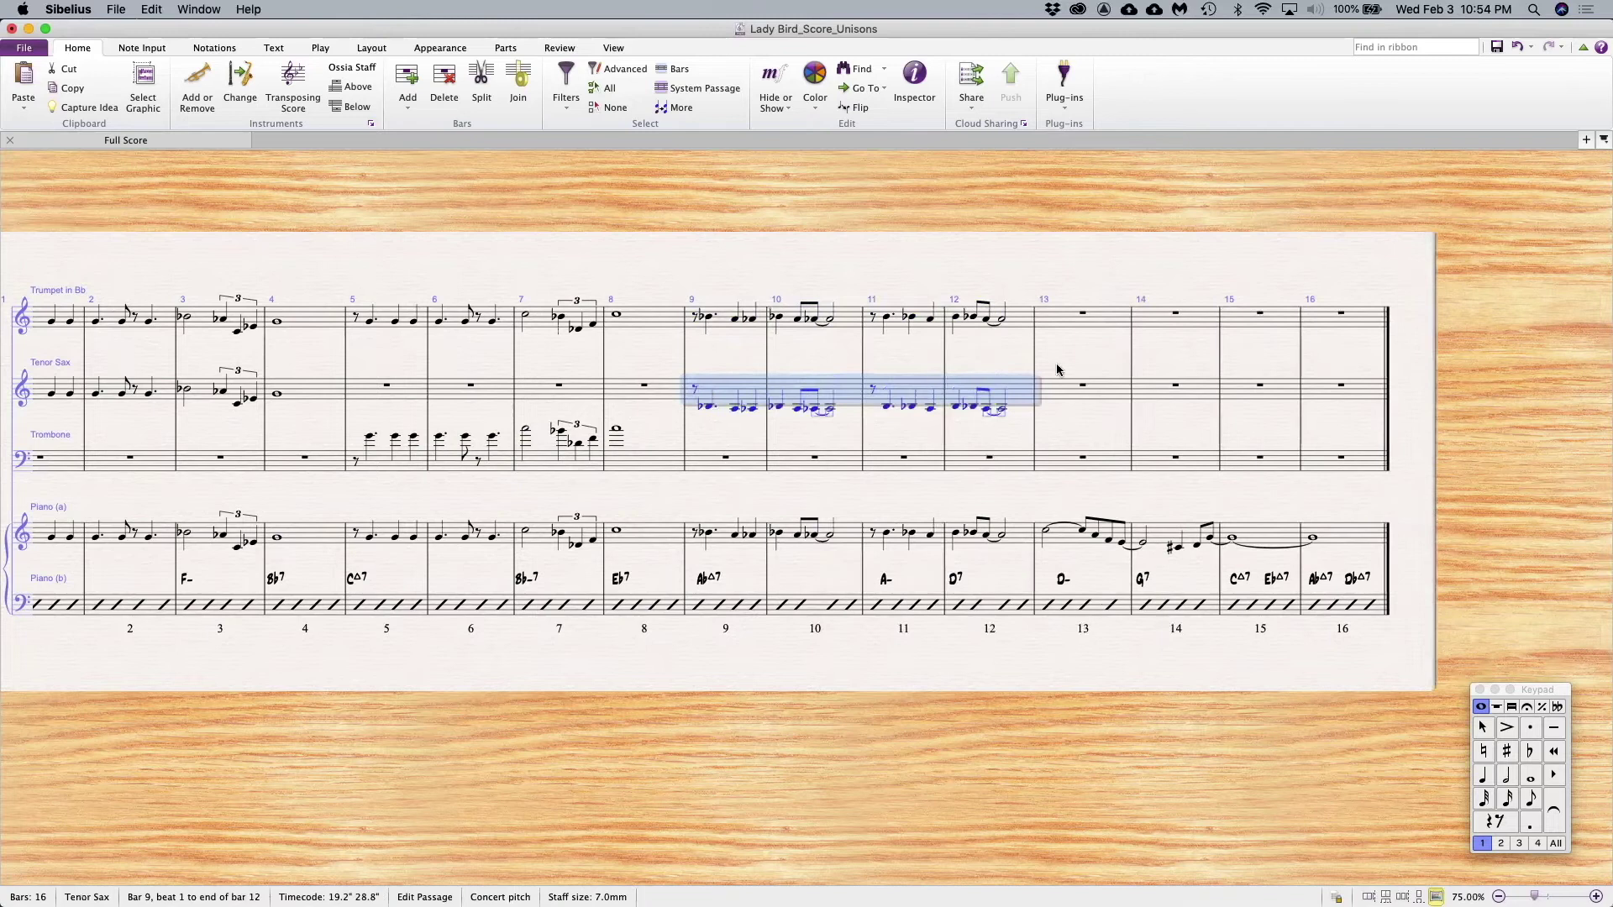
key("Escape")
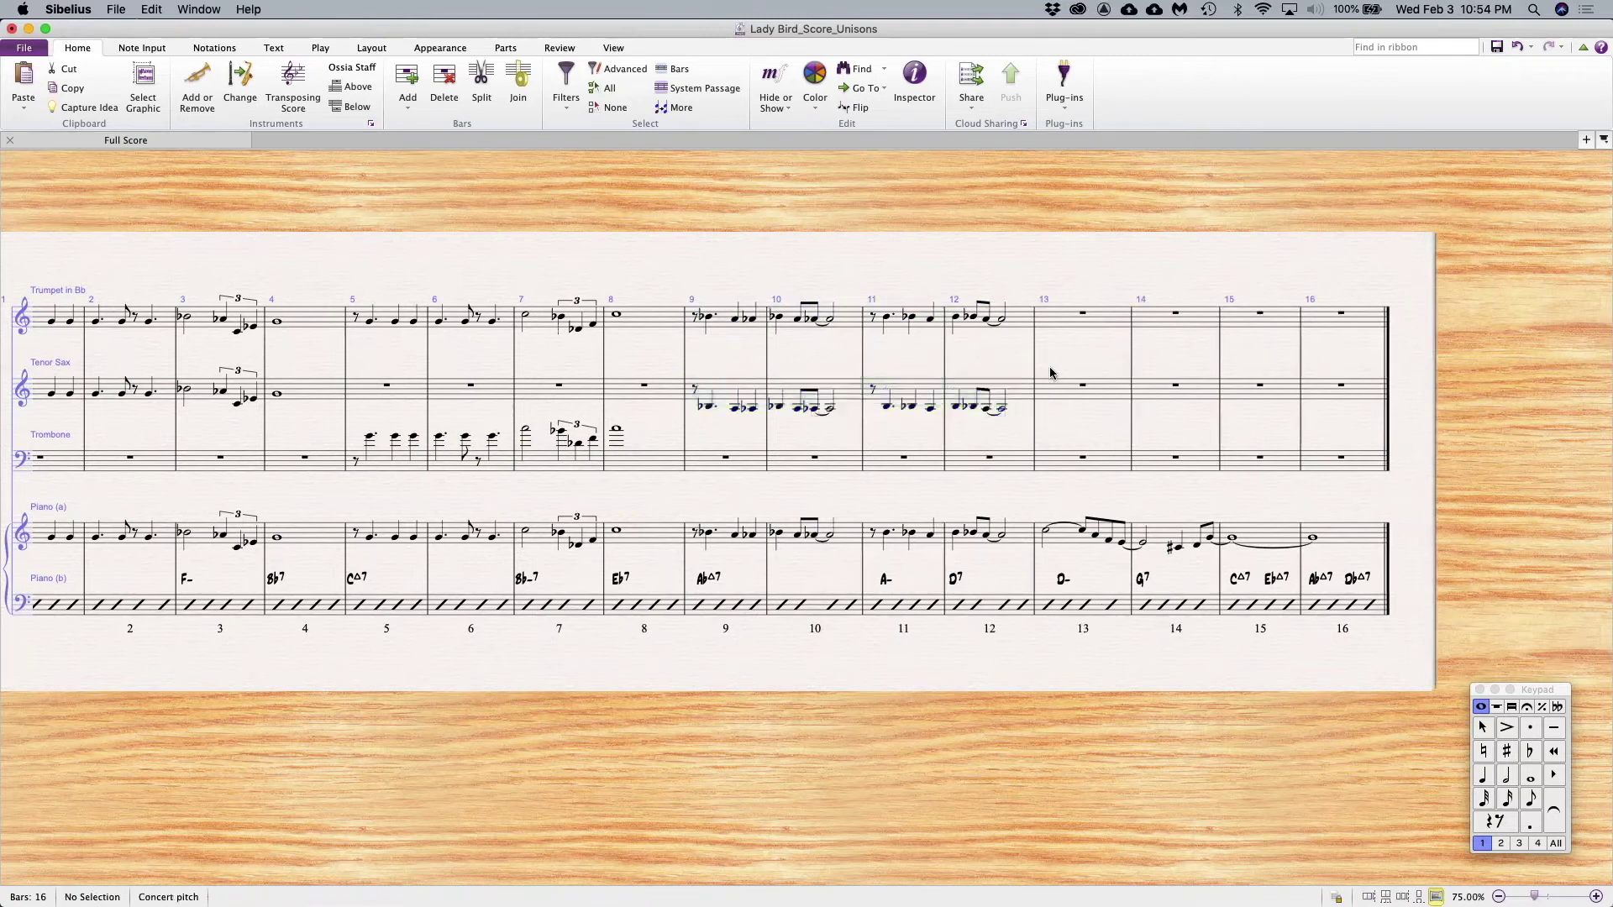
left_click(1060, 544)
left_click(1331, 542, "shift")
key("super+c")
left_click(1090, 321)
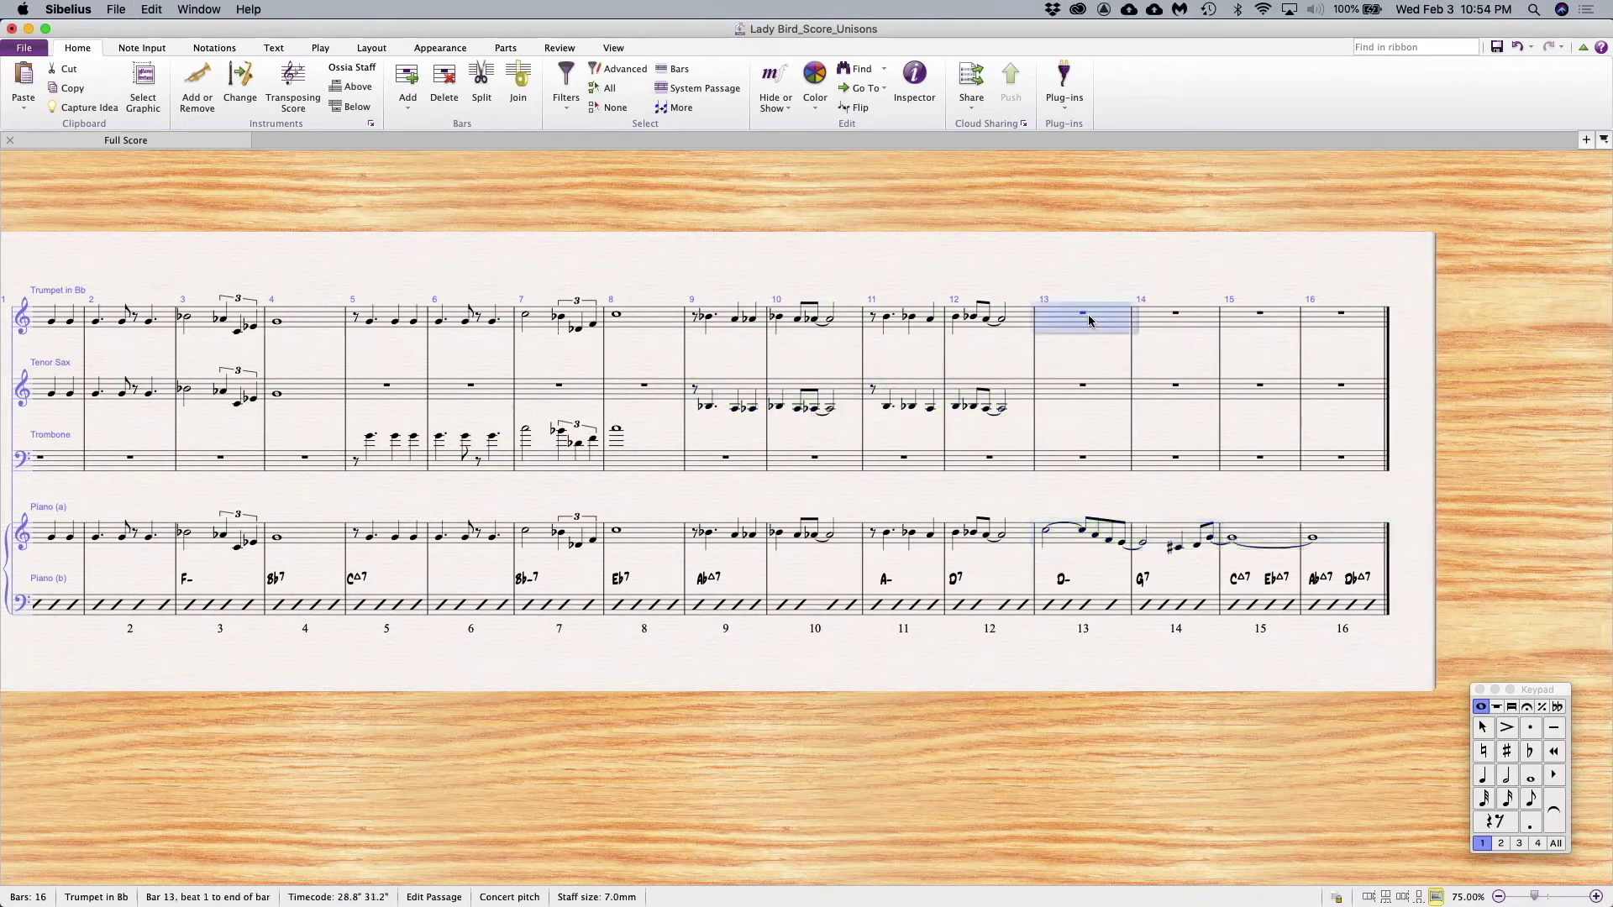
left_click_drag(1098, 403, 1113, 462)
key("Escape")
left_click_drag(264, 282, 683, 270)
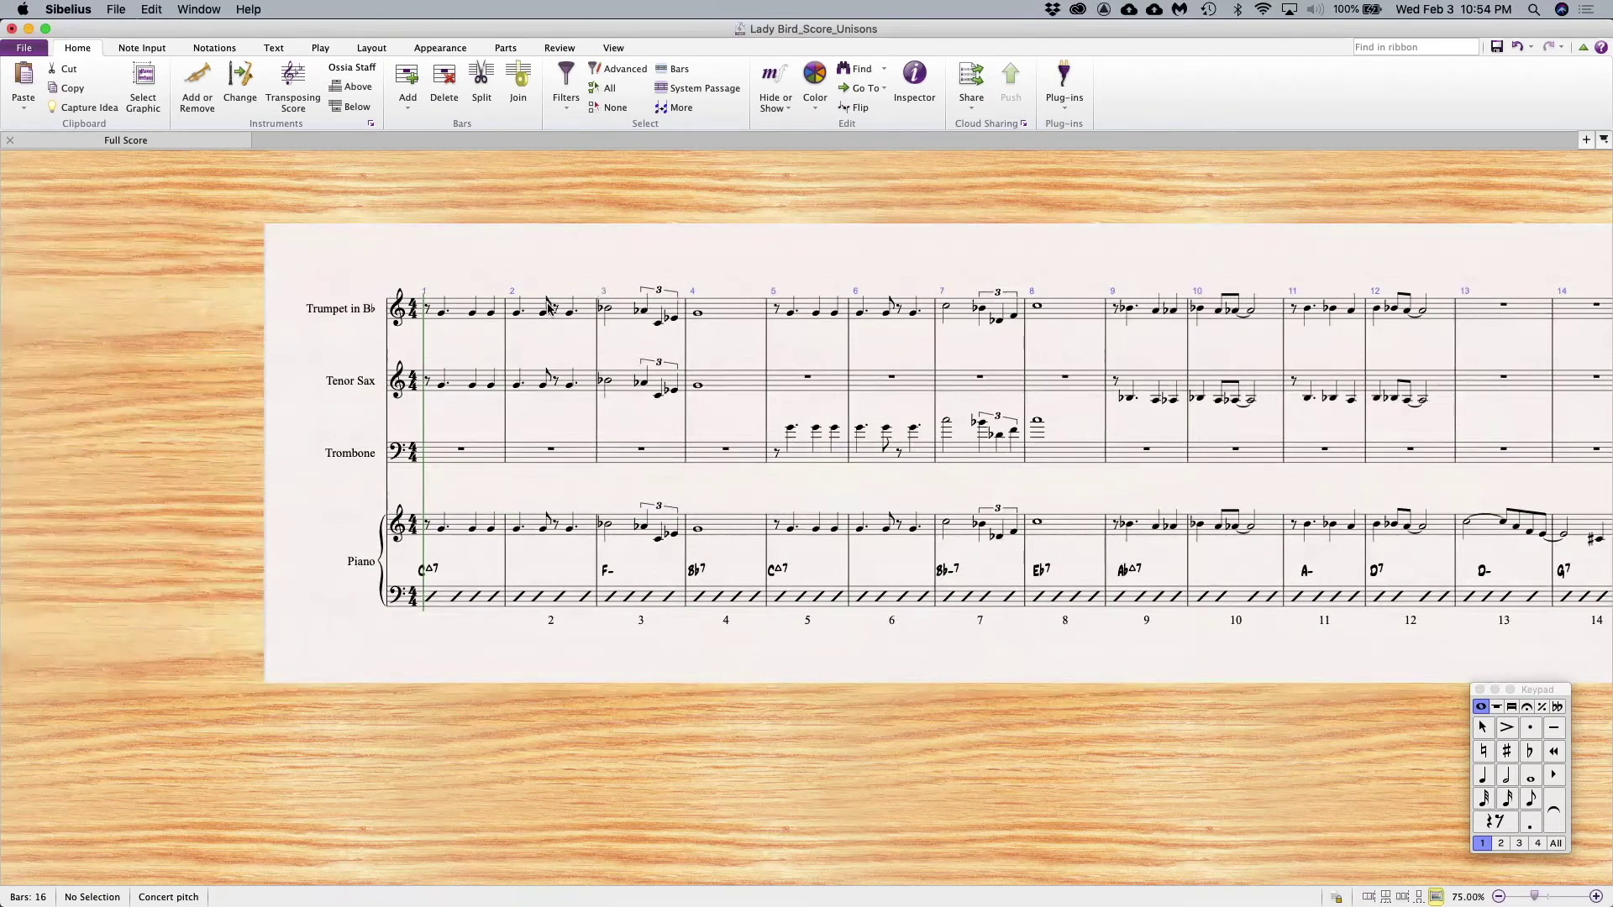
scroll(1000, 274, "right", 5)
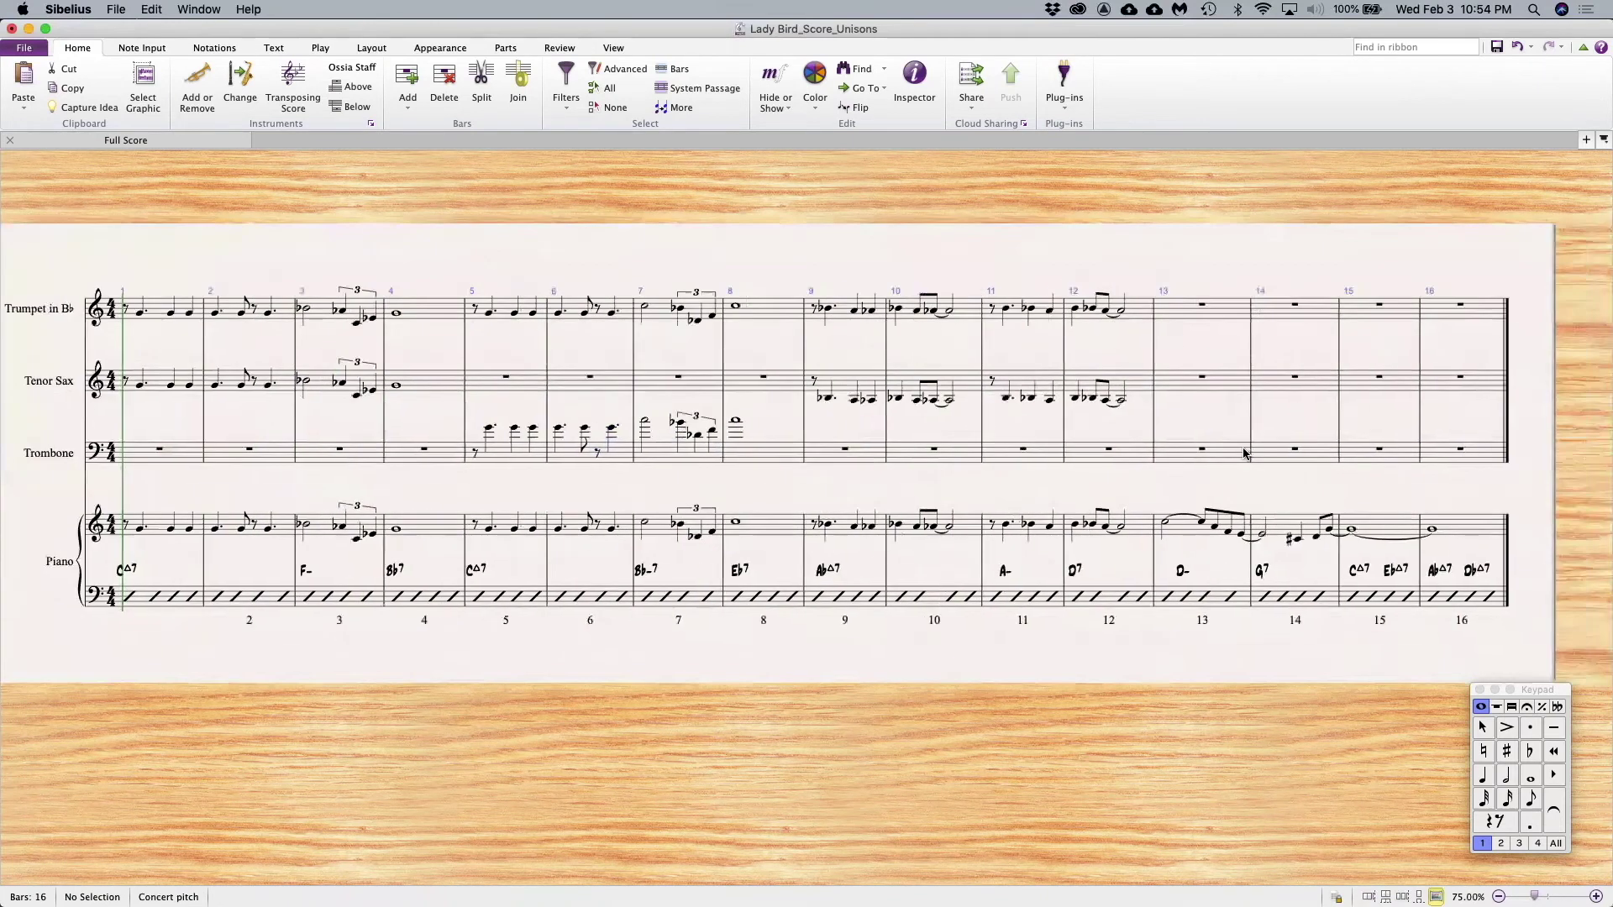
Delete the notes of all three horns in bars 5–13
left_click(1244, 454)
left_click(502, 313, "shift")
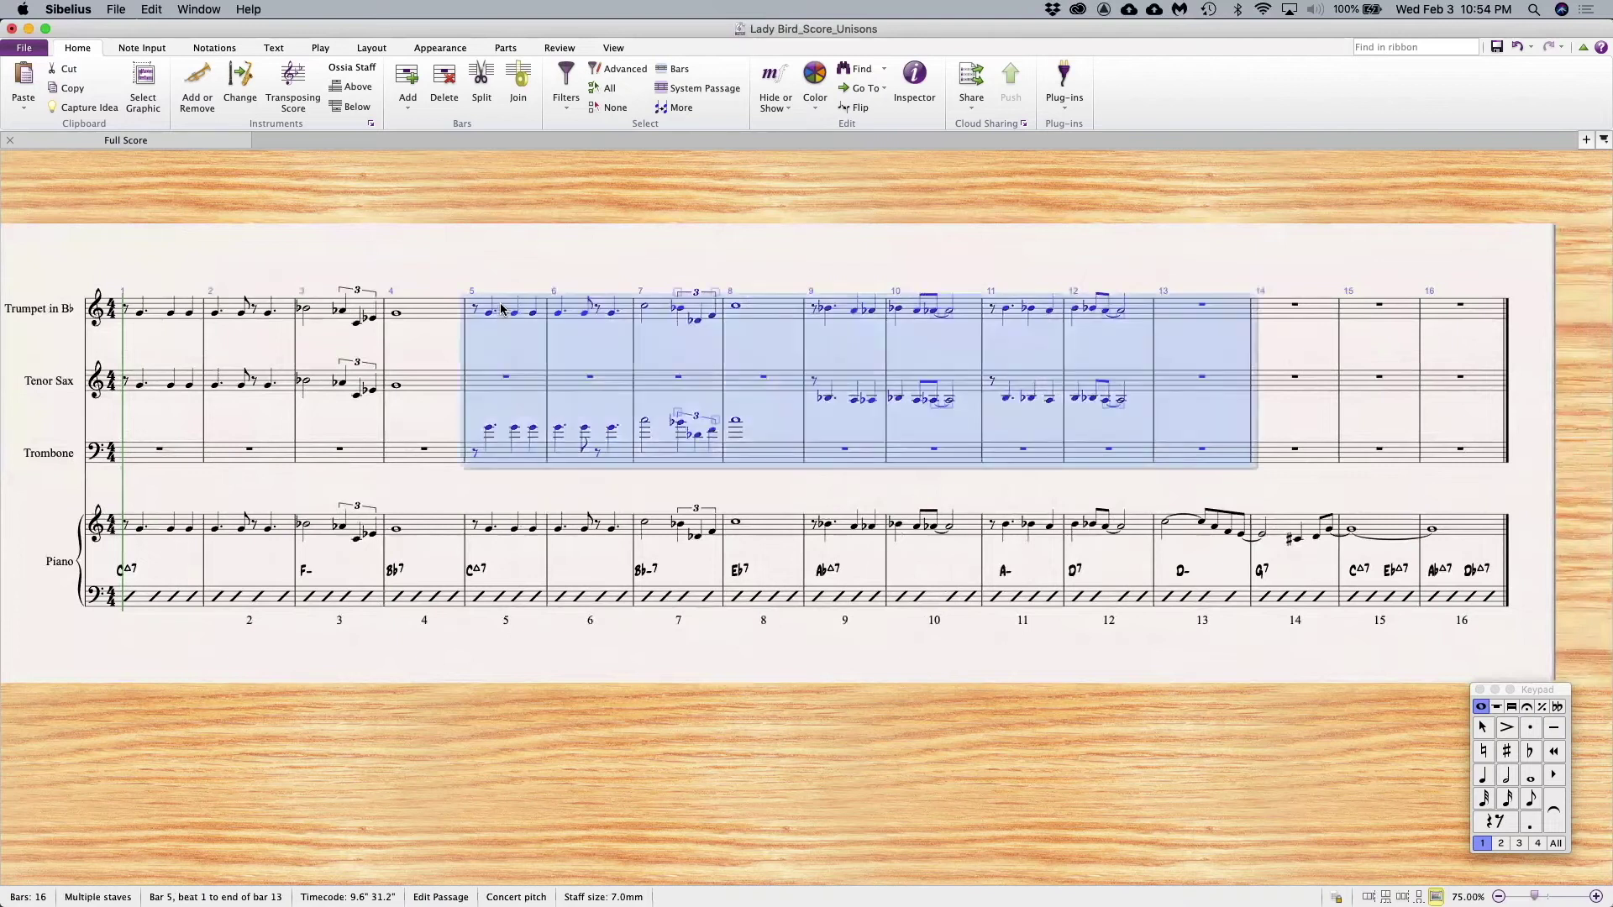
key("Delete")
key("Escape")
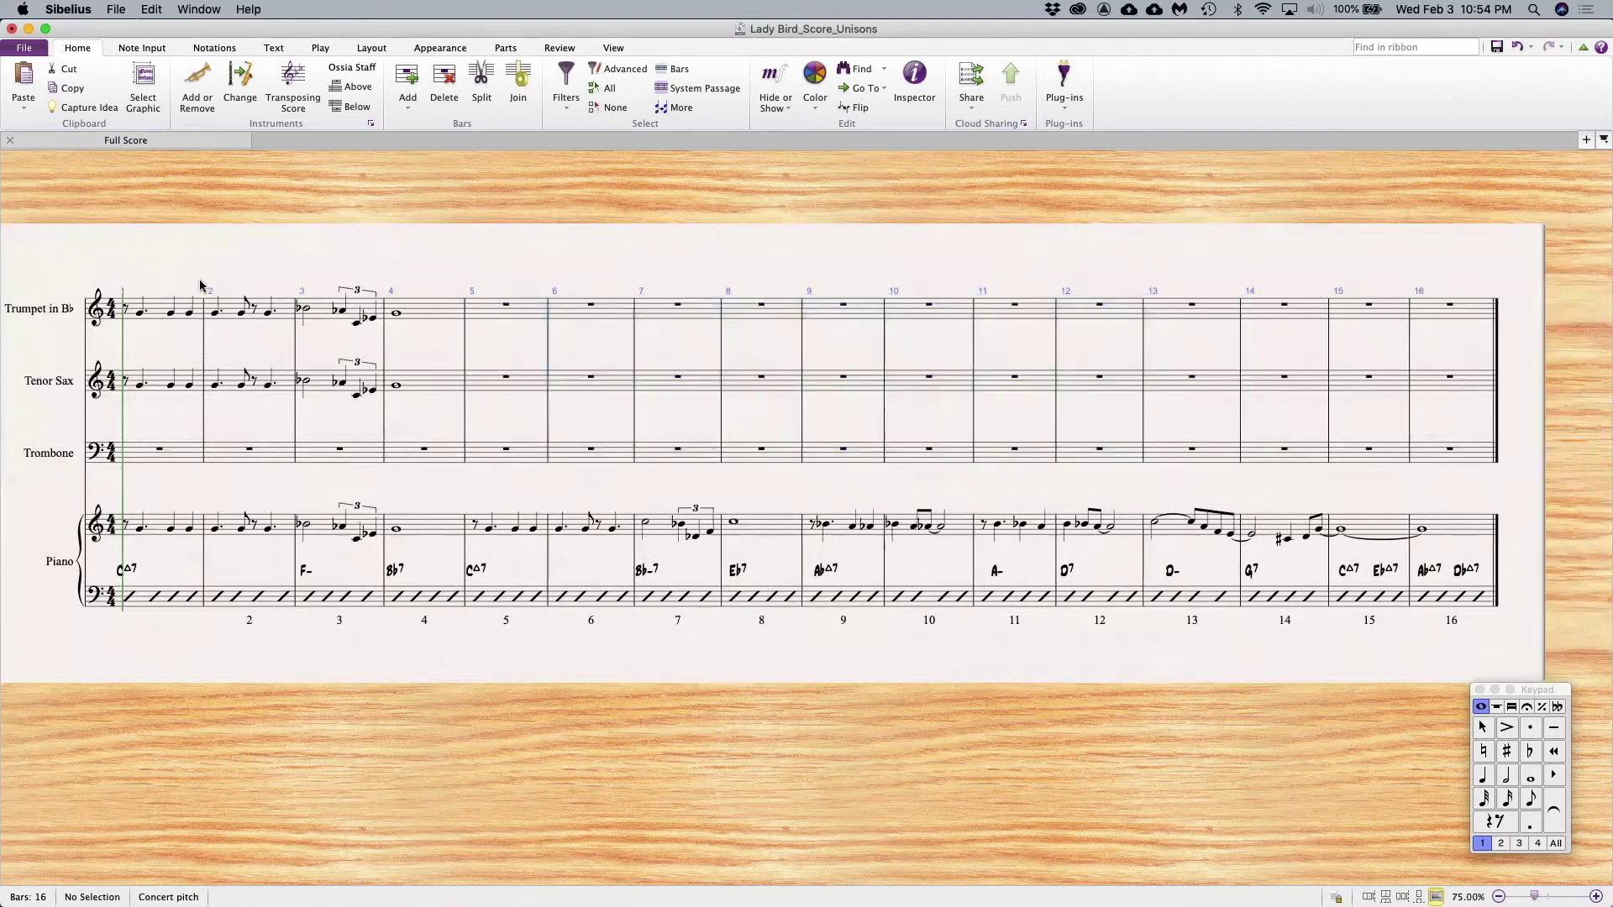
Delete the Tenor Sax notes in bars 1–2
left_click(155, 383)
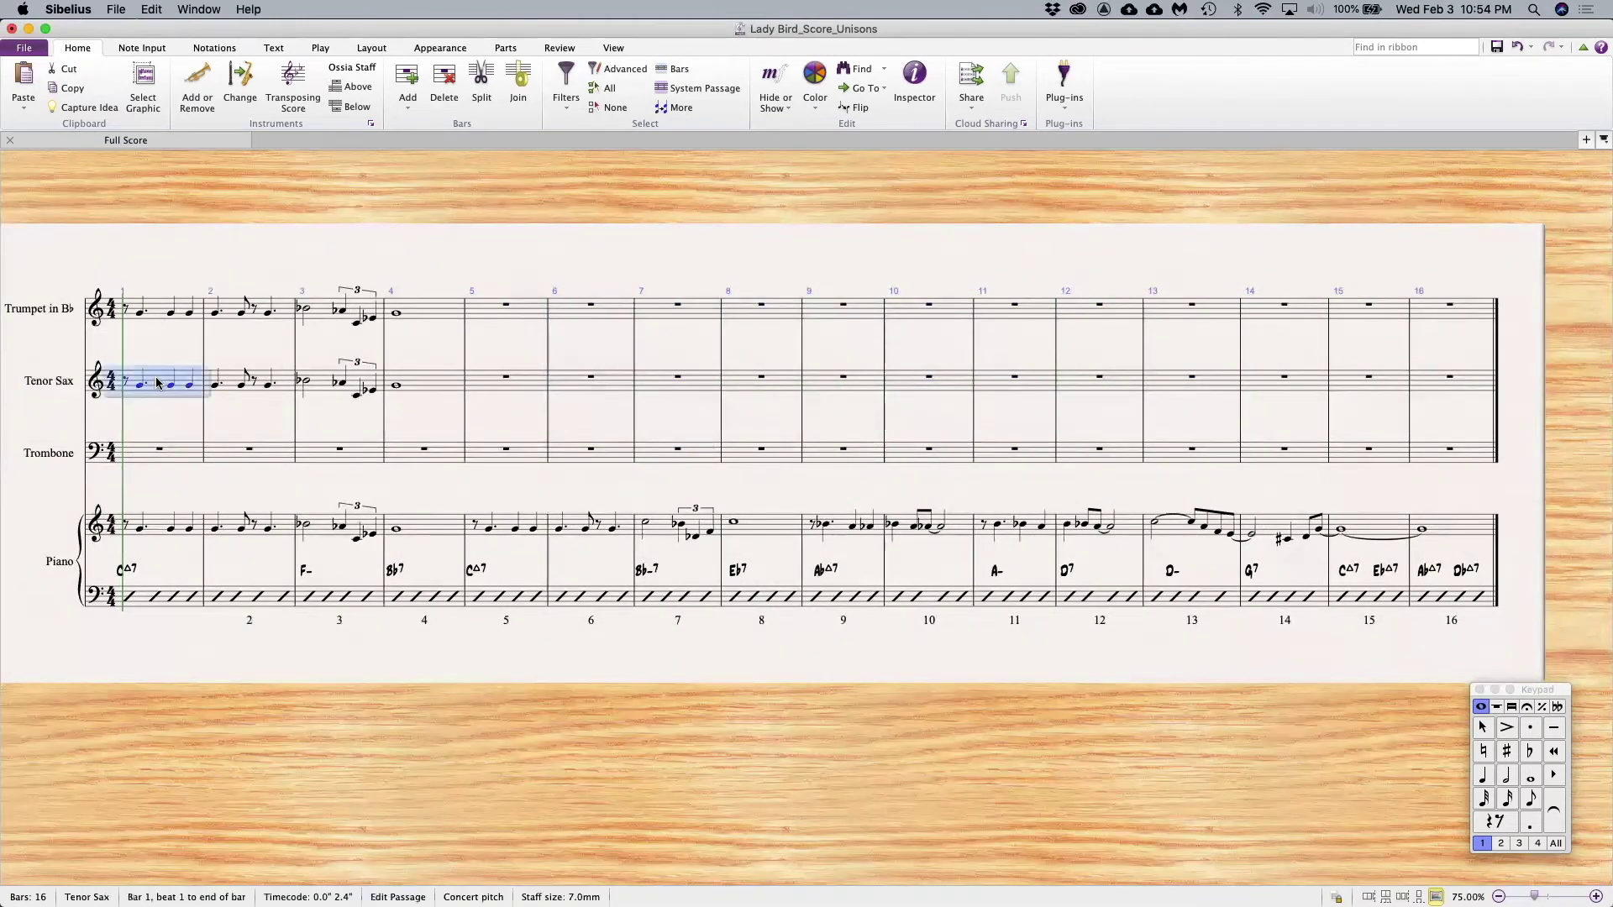
left_click(286, 383, "shift")
key("Delete")
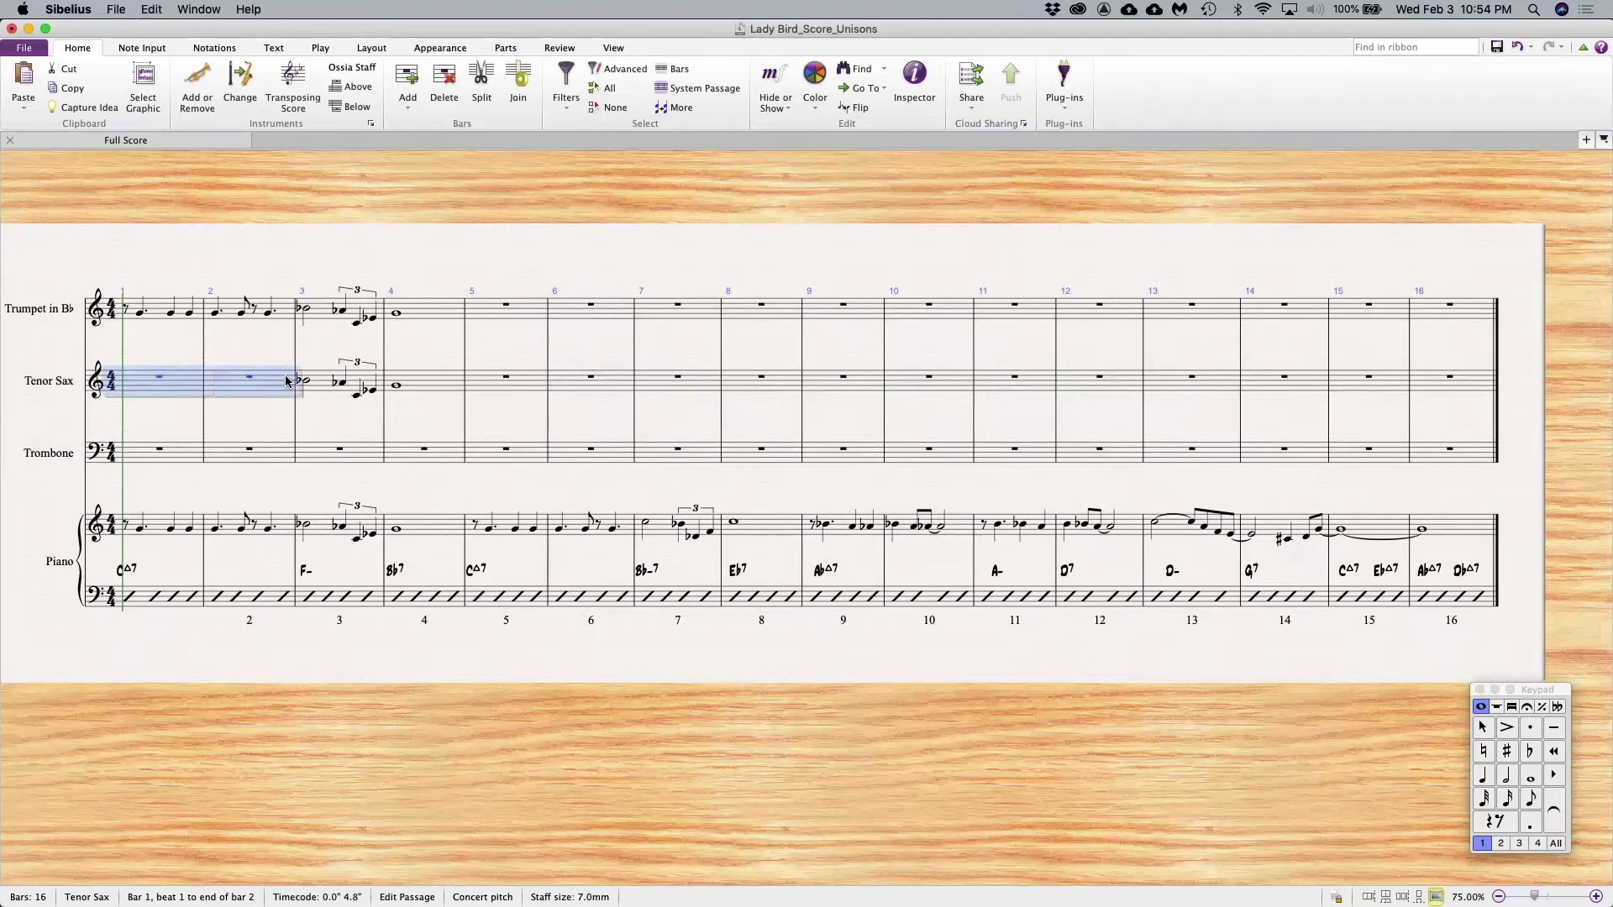
Copy Tenor Sax bars 3–4 into Trombone and drop both passages an octave
left_click(326, 384)
left_click(424, 385, "shift")
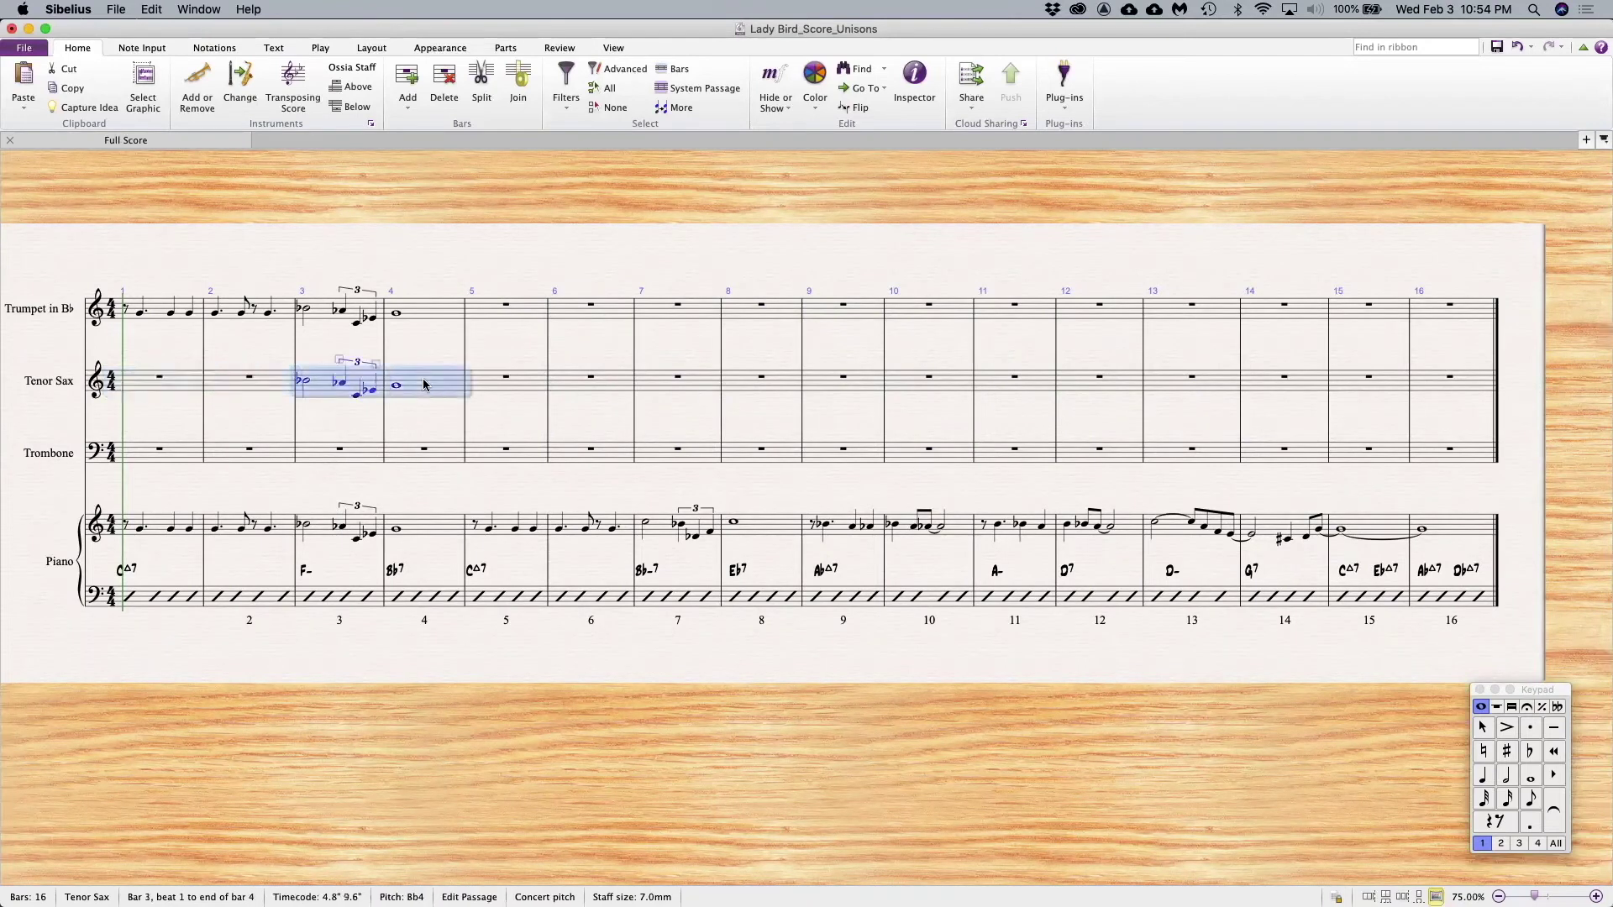
left_click(304, 454, "alt")
key("shift+Up")
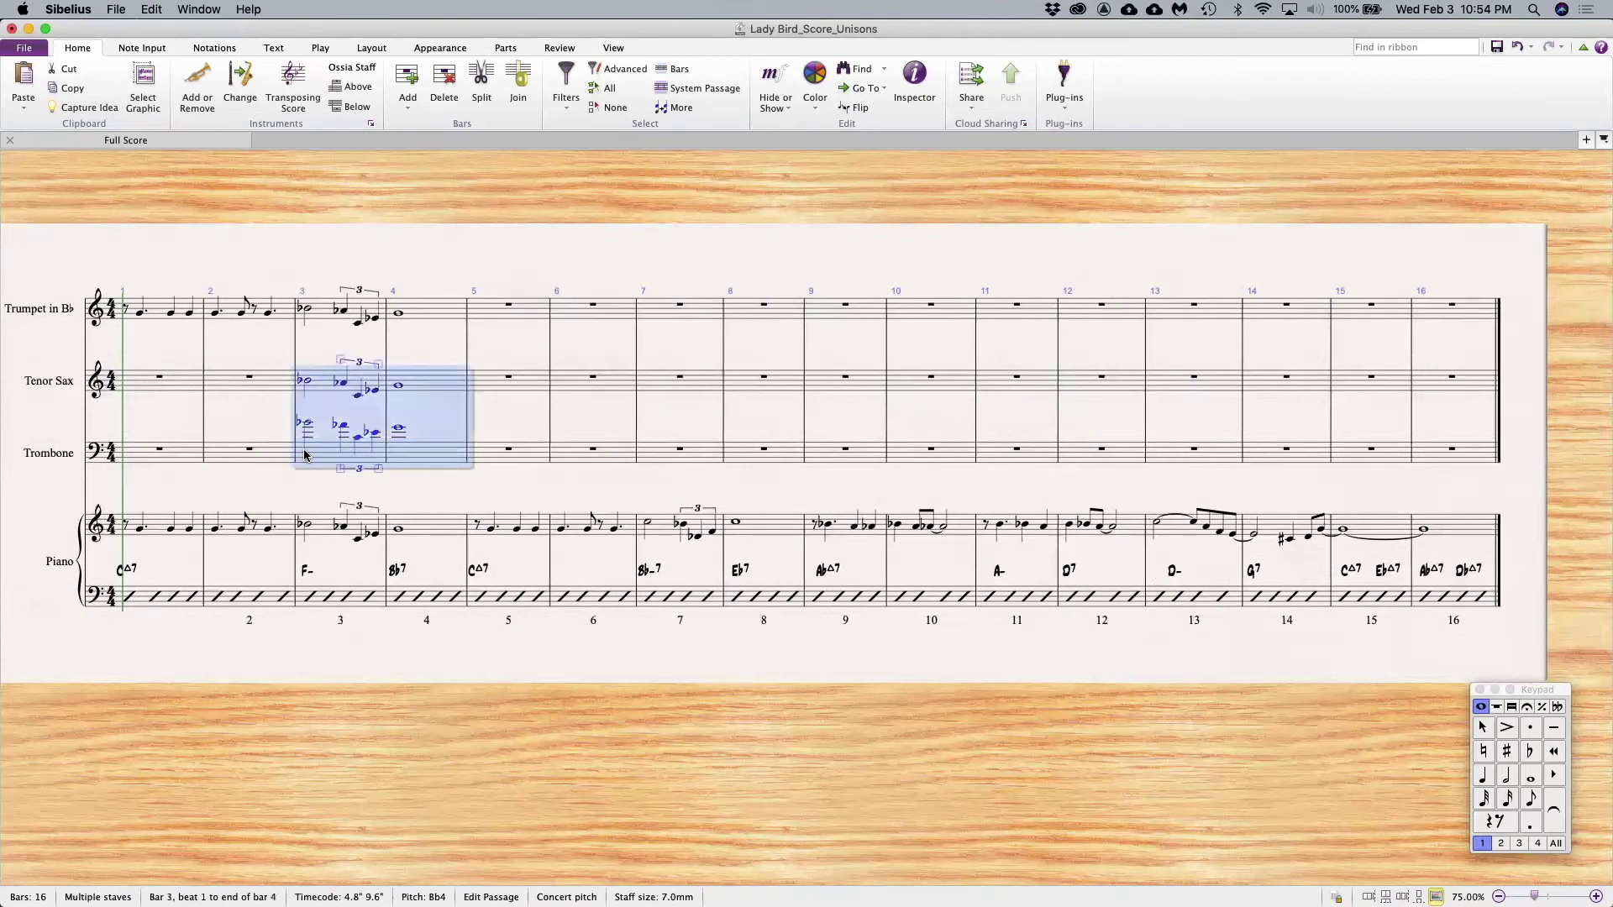
key("ctrl+Down")
key("Escape")
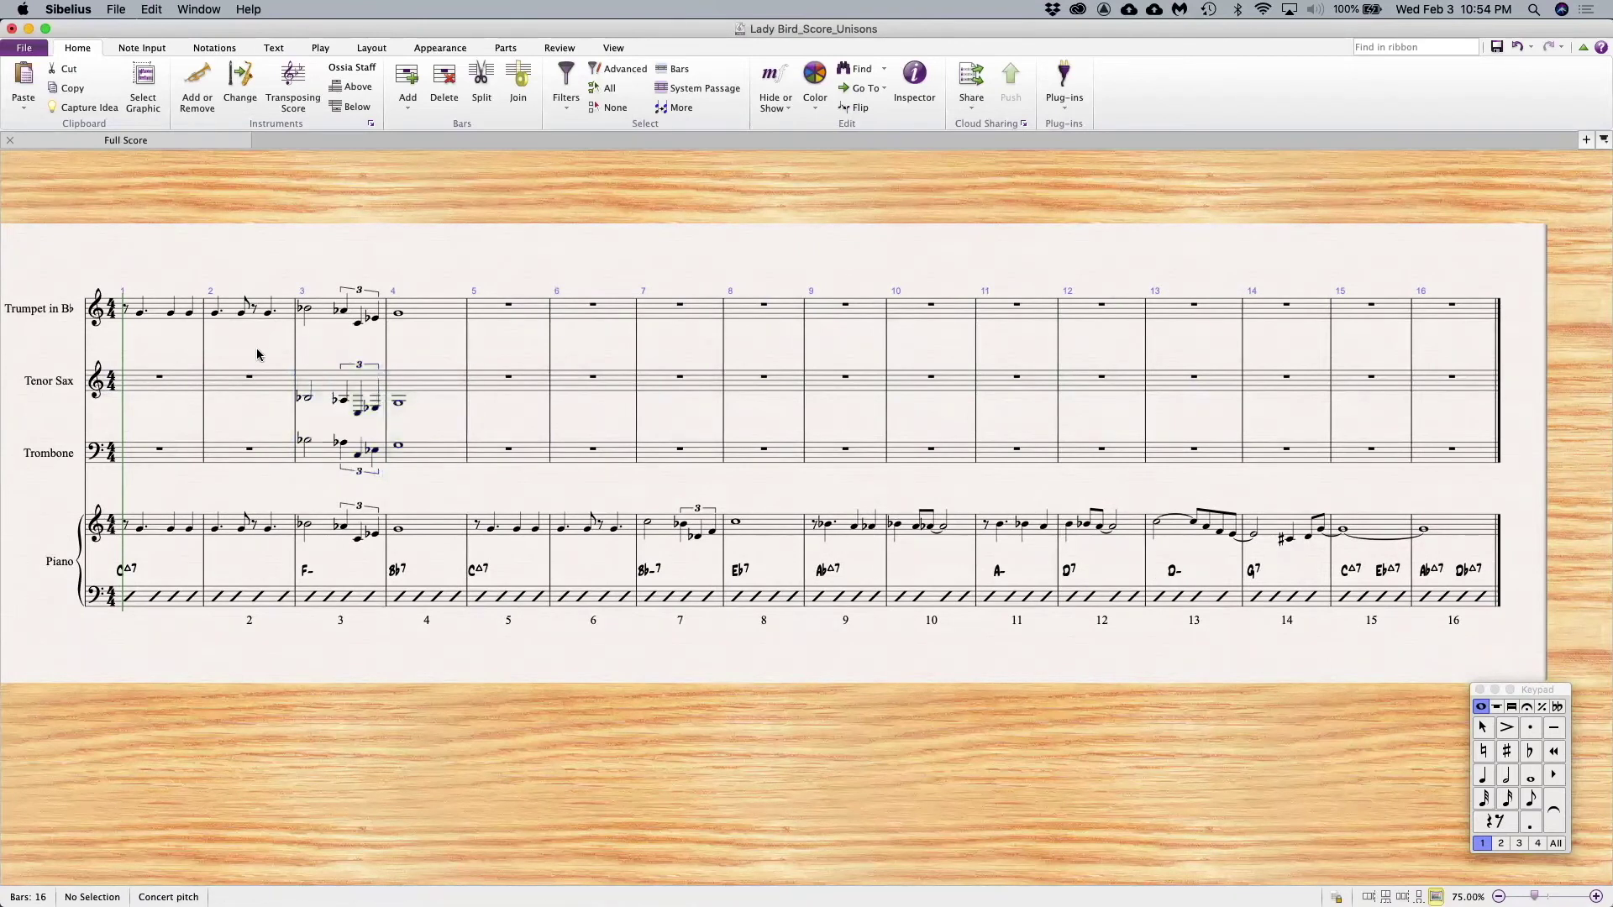
left_click(551, 522)
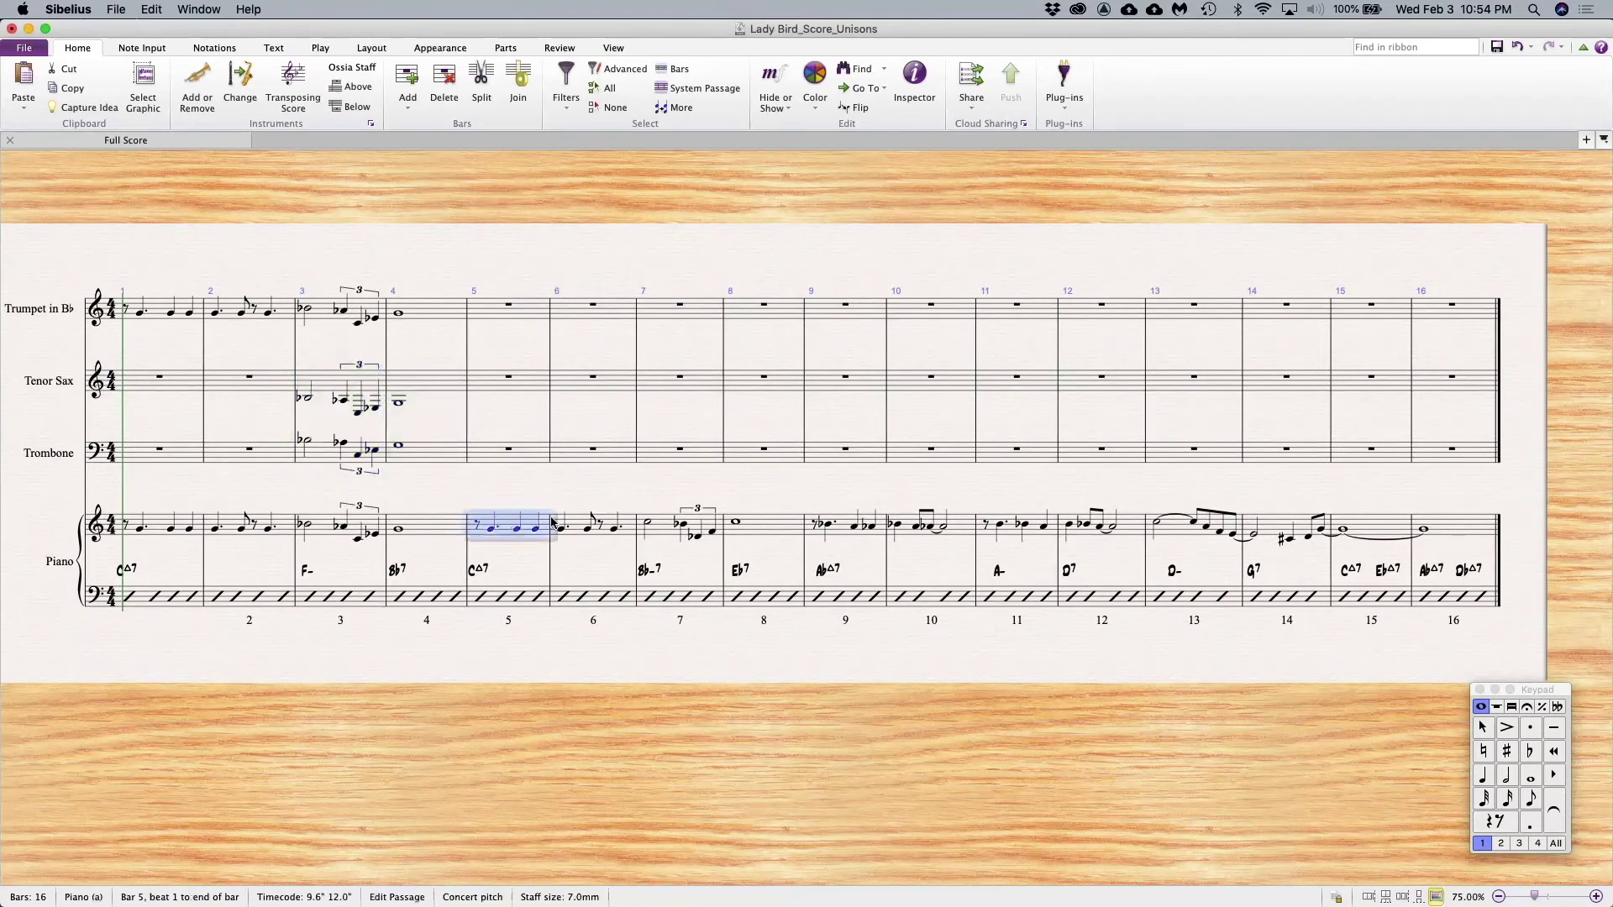
left_click(760, 536, "shift")
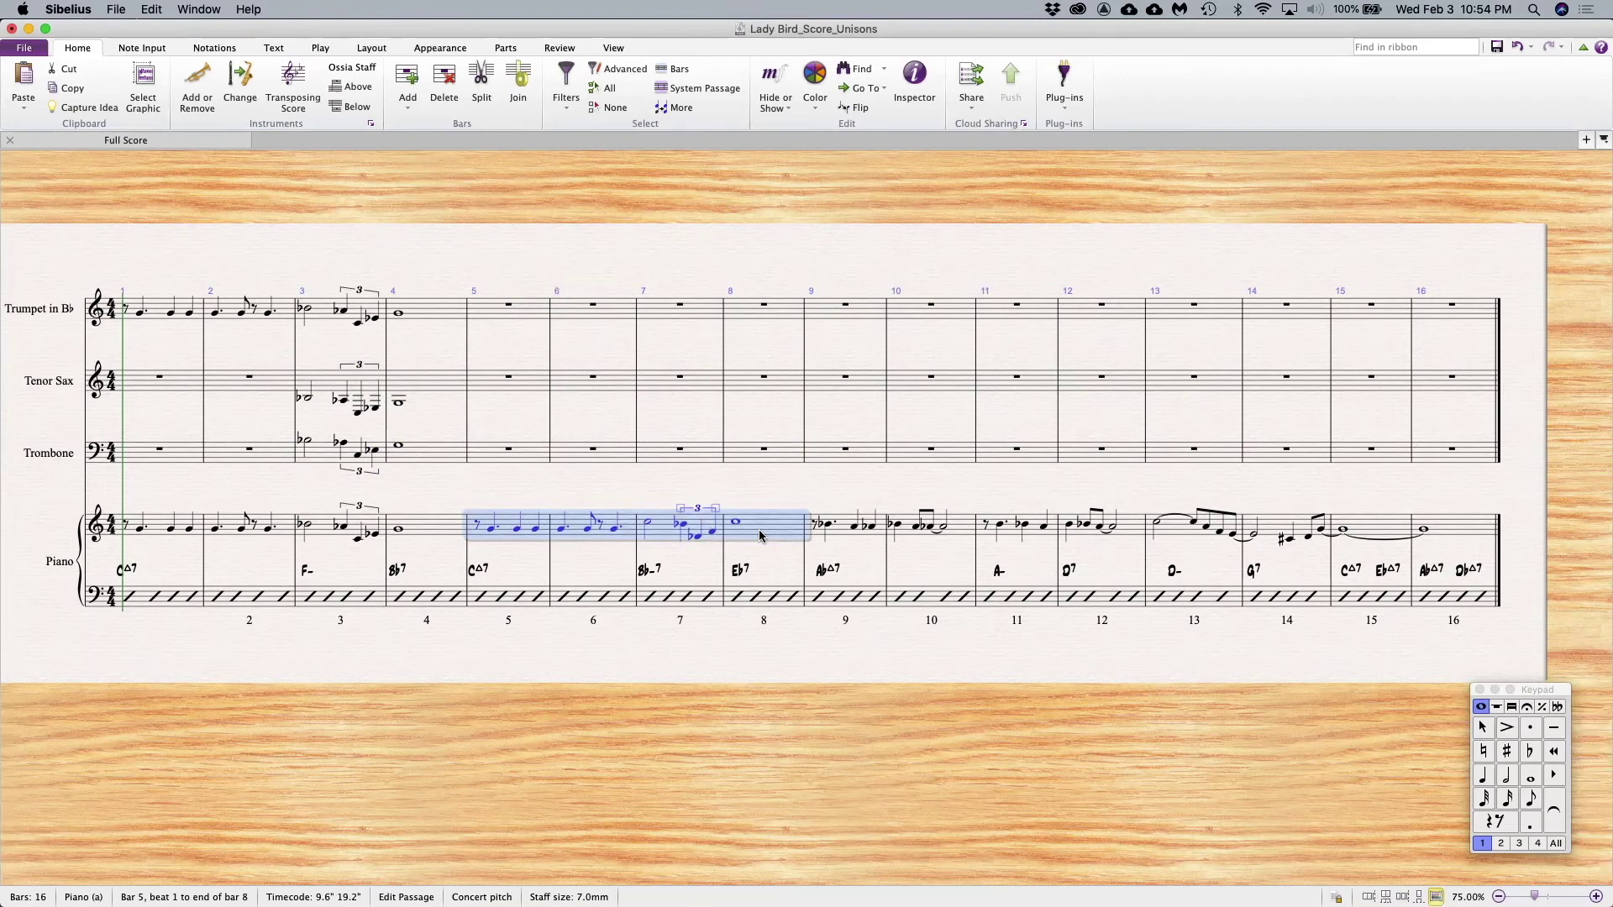
left_click(231, 338)
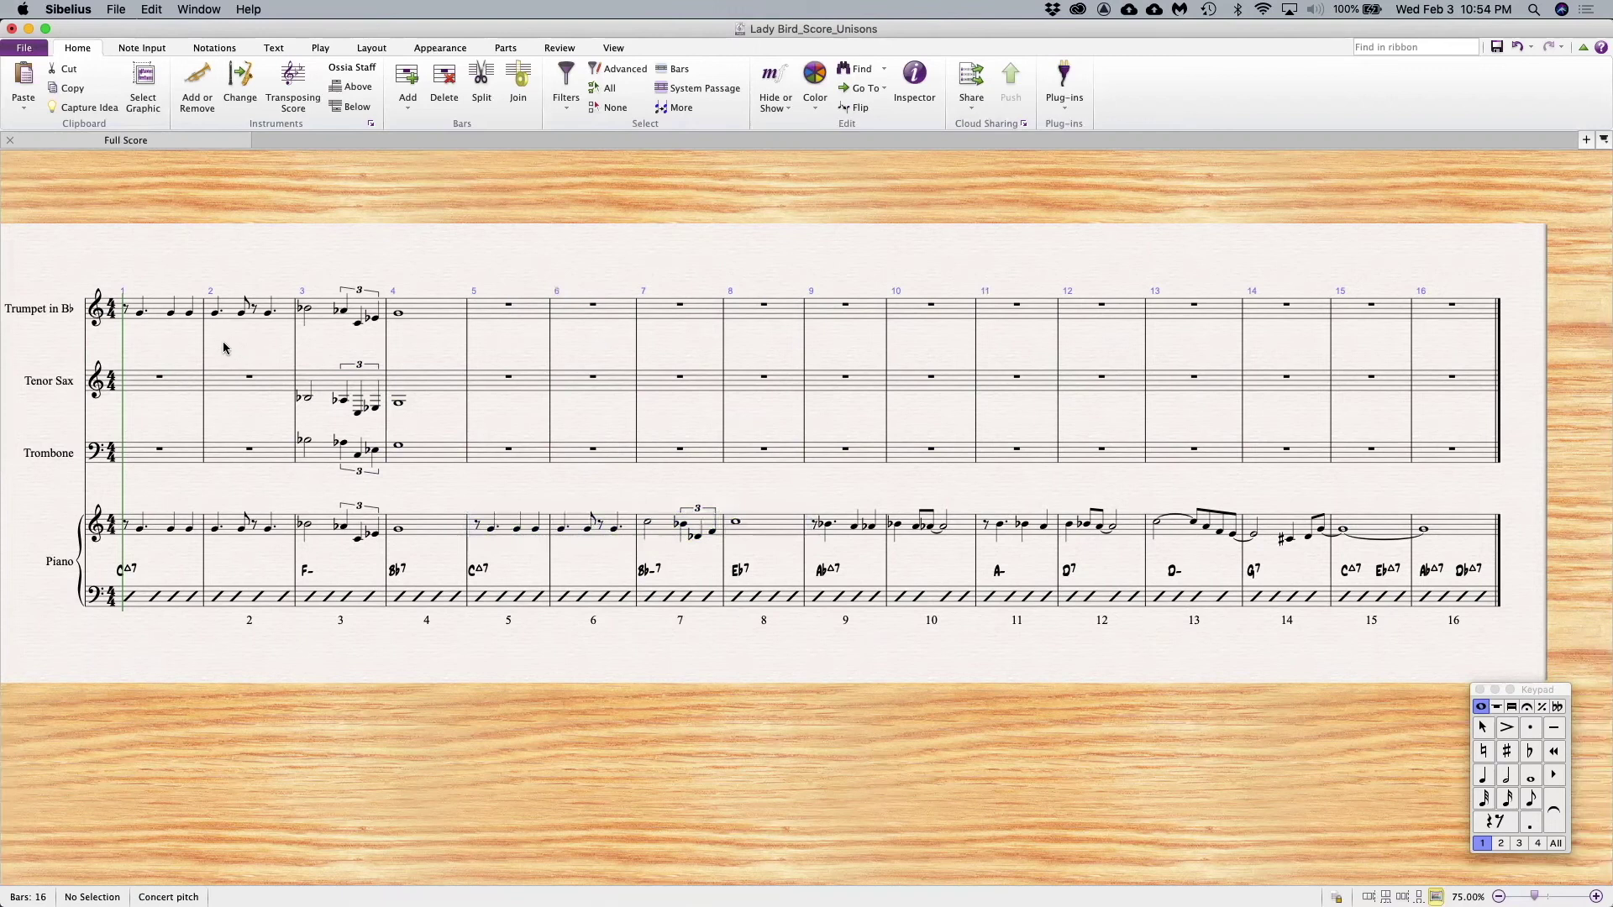